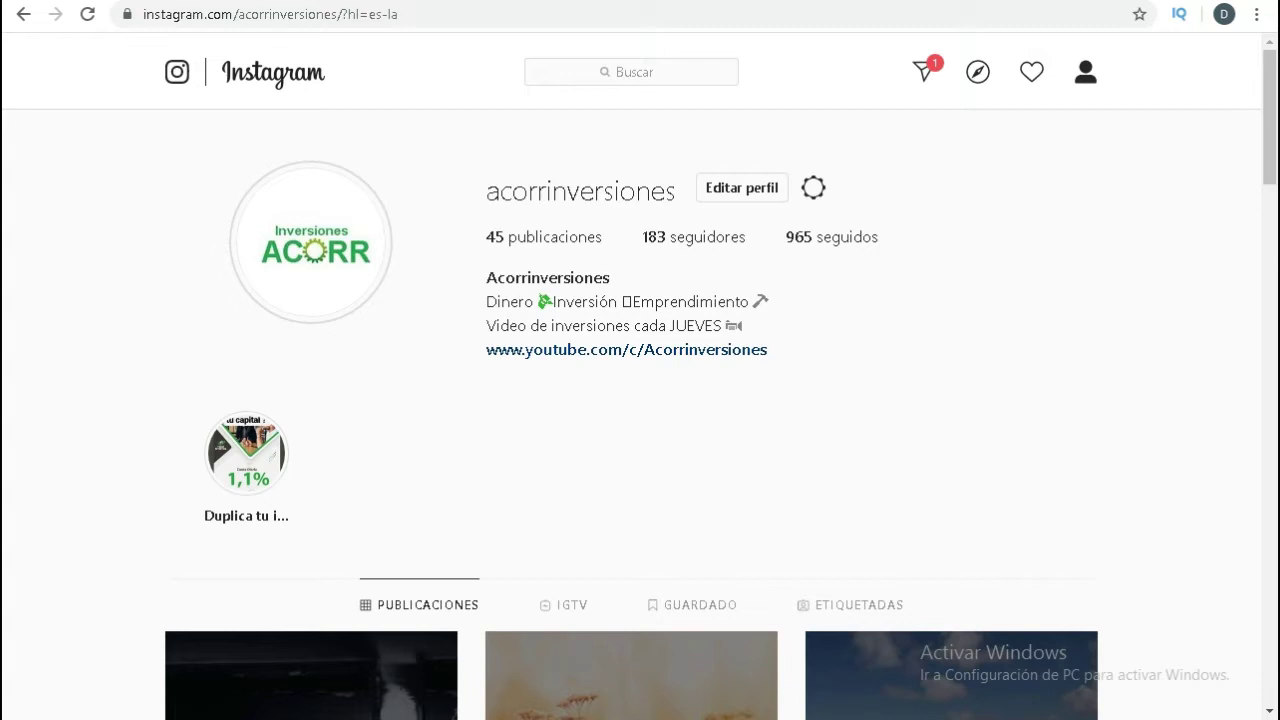
- Switch to the Seguimiento inversiones spreadsheet and review the investment headings in row 2 from Tpaga through profit sow
{"action": "key", "text": "ctrl+Tab"}
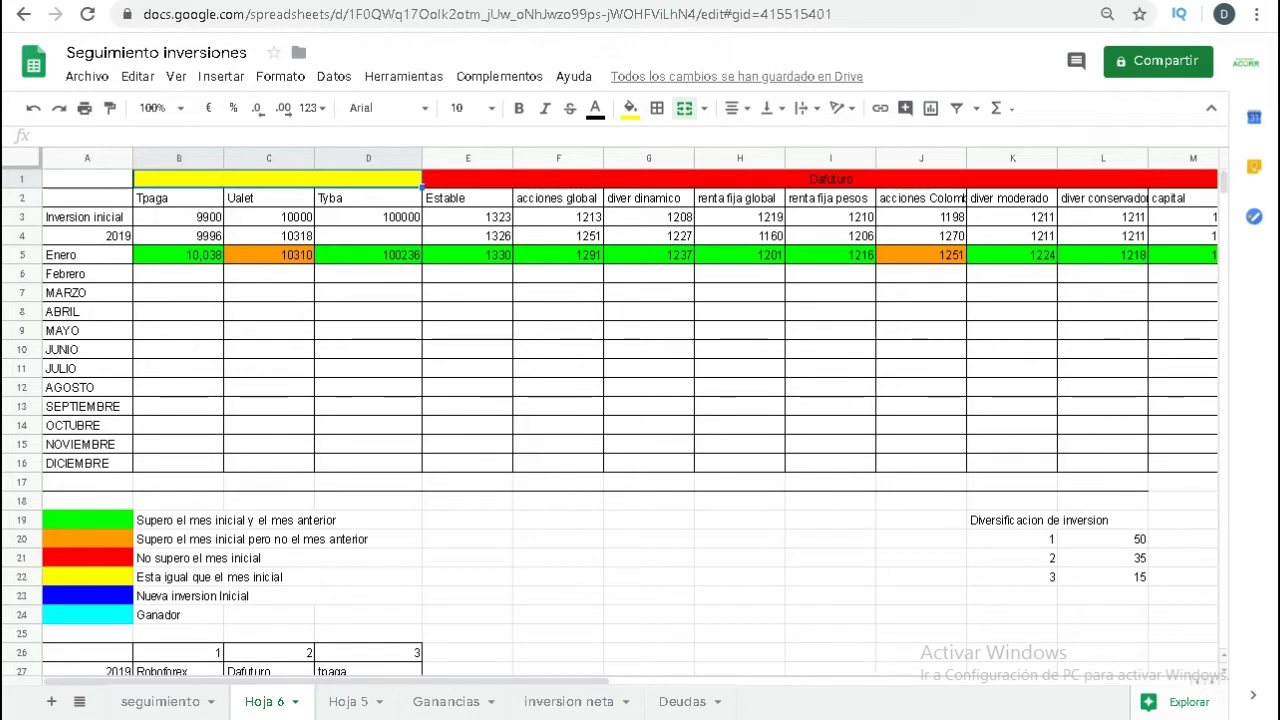
{"action": "left_click", "coordinate": [178, 198]}
{"action": "left_click", "coordinate": [268, 198]}
{"action": "left_click", "coordinate": [368, 198]}
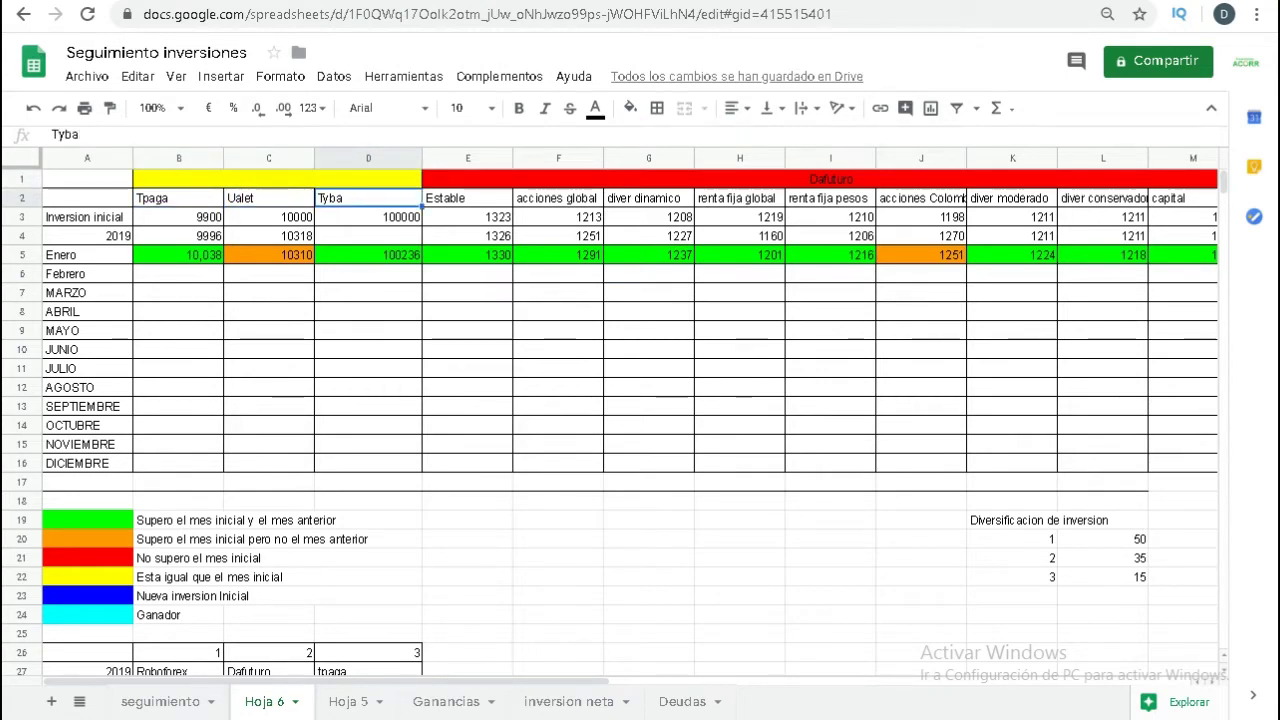
{"action": "key", "text": "Right"}
{"action": "key", "text": "Right"}
{"action": "key", "text": "Right"}
{"action": "key", "text": "Right"}
{"action": "key", "text": "Right"}
{"action": "key", "text": "Right"}
{"action": "key", "text": "Right"}
{"action": "key", "text": "Right"}
{"action": "key", "text": "Right"}
{"action": "key", "text": "Right"}
{"action": "key", "text": "Right"}
{"action": "key", "text": "Right"}
{"action": "key", "text": "Right"}
{"action": "key", "text": "Right"}
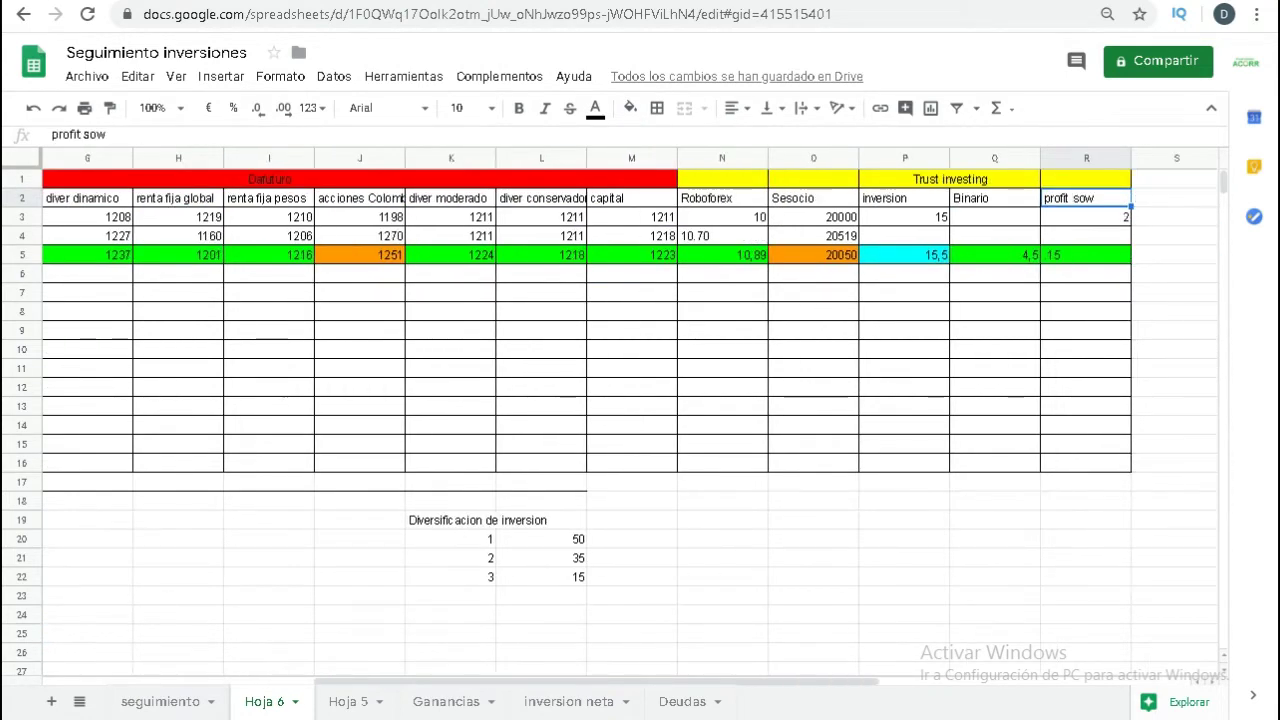
- Return to the start of row 2 and review the column A labels from Inversion inicial down through the months
{"action": "key", "text": "Left"}
{"action": "key", "text": "Left"}
{"action": "key", "text": "Left"}
{"action": "key", "text": "Left"}
{"action": "key", "text": "Left"}
{"action": "key", "text": "Left"}
{"action": "key", "text": "Left"}
{"action": "key", "text": "Left"}
{"action": "key", "text": "Left"}
{"action": "key", "text": "Left"}
{"action": "key", "text": "Left"}
{"action": "key", "text": "Left"}
{"action": "key", "text": "Left"}
{"action": "key", "text": "Left"}
{"action": "key", "text": "Left"}
{"action": "key", "text": "Left"}
{"action": "key", "text": "Left"}
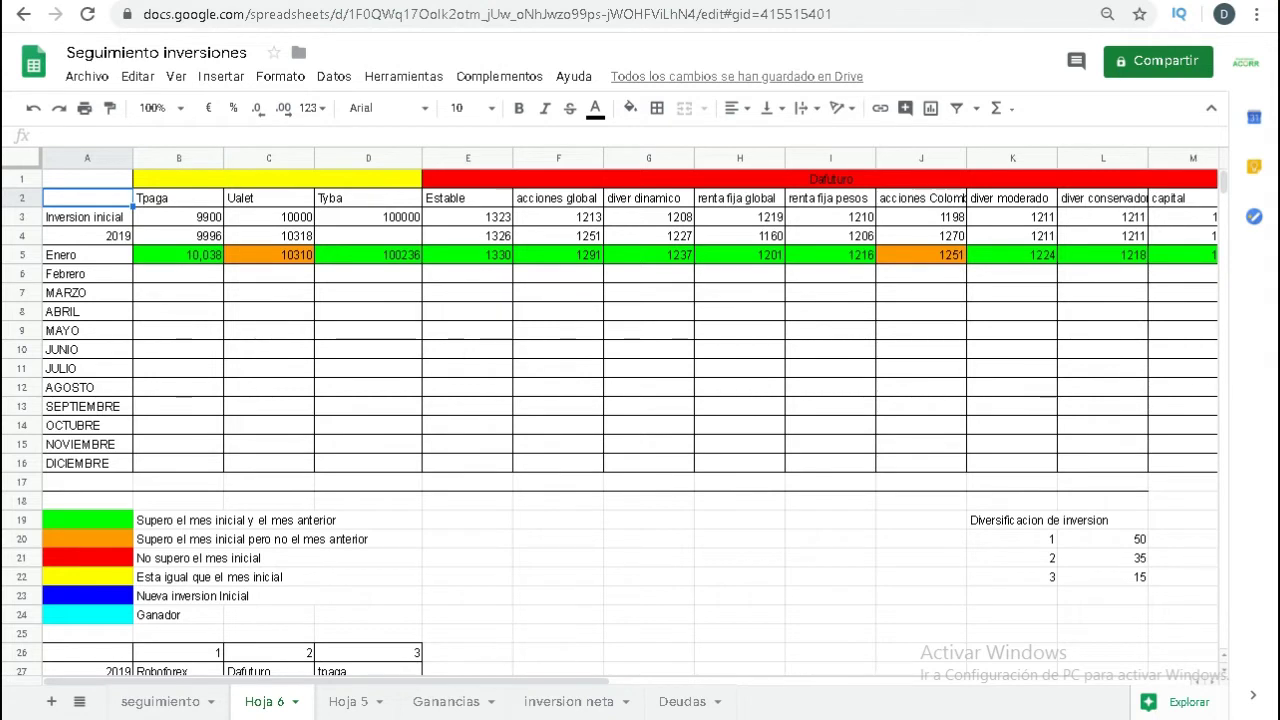
{"action": "key", "text": "Down"}
{"action": "key", "text": "Down"}
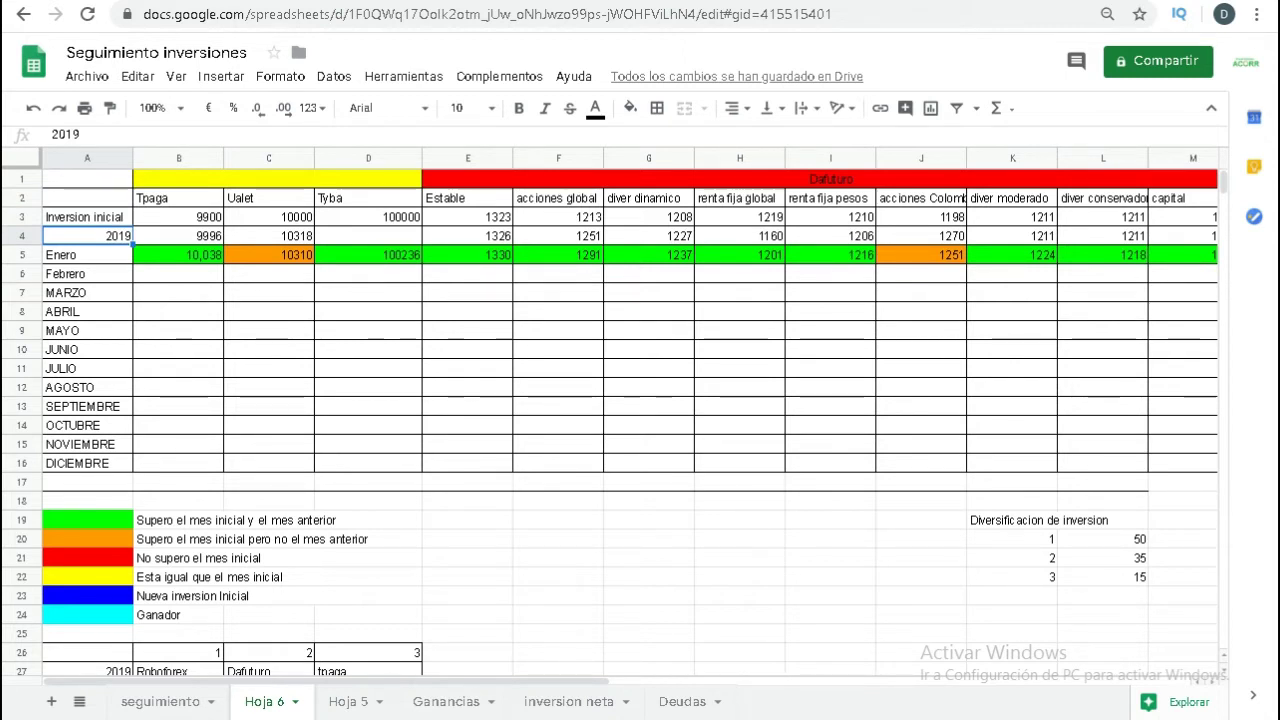
{"action": "key", "text": "Down"}
{"action": "key", "text": "Down"}
{"action": "key", "text": "Down"}
{"action": "key", "text": "Down"}
{"action": "key", "text": "Down"}
{"action": "key", "text": "Down"}
{"action": "key", "text": "Down"}
{"action": "key", "text": "Down"}
{"action": "key", "text": "Down"}
{"action": "key", "text": "Down"}
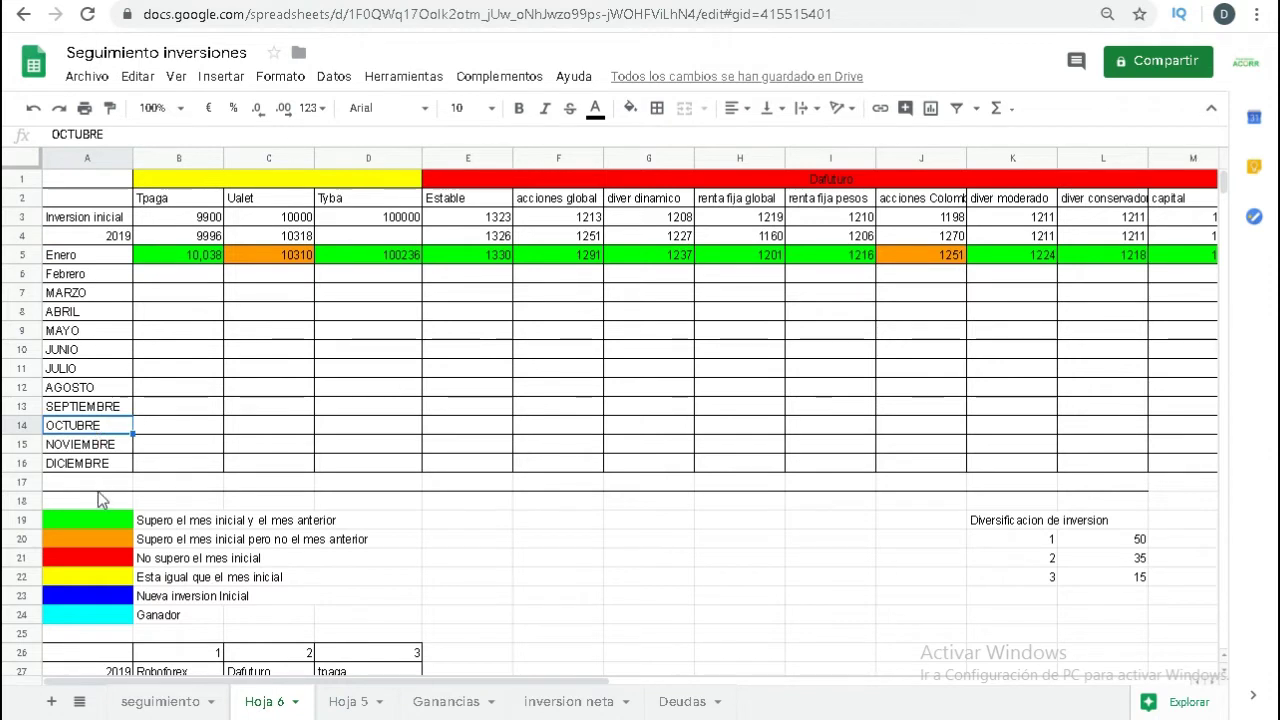
- Select the colour legend in A19:D24, then examine the three-place ranking table beneath it for 2019 and Enero
{"action": "left_click_drag", "start_coordinate": [115, 522], "coordinate": [333, 611]}
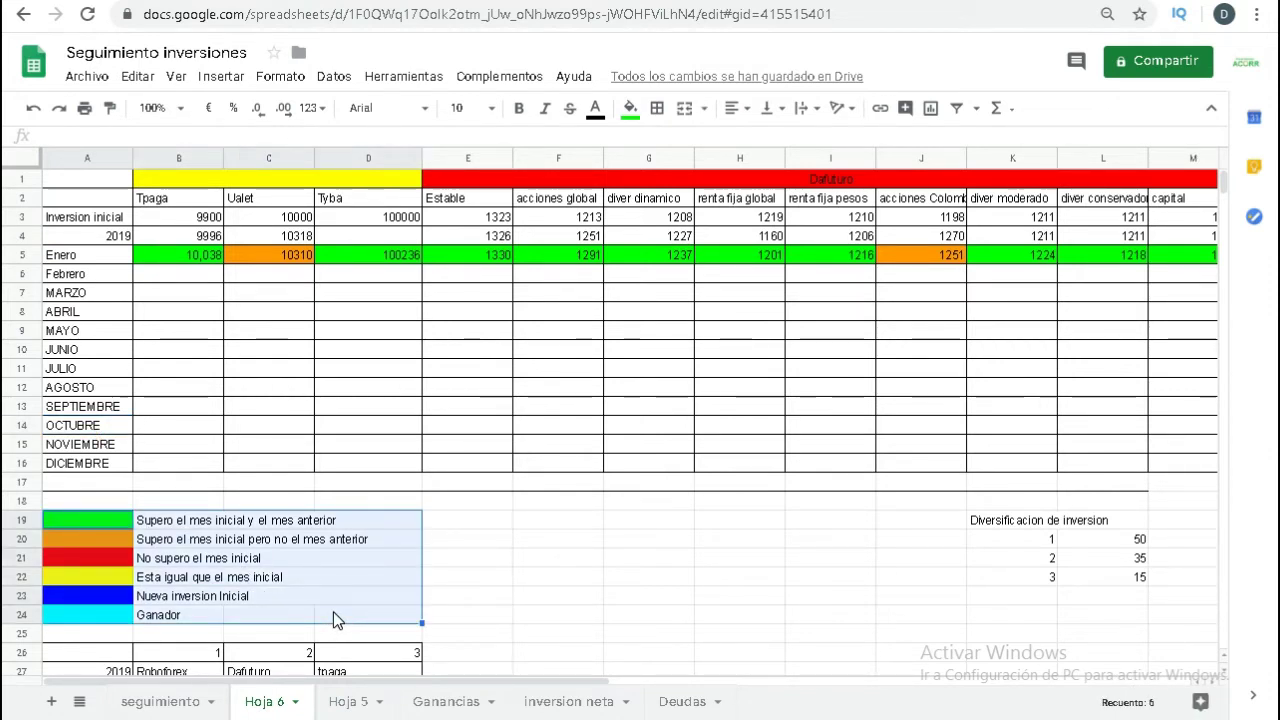
{"action": "key", "text": "Down"}
{"action": "key", "text": "Down"}
{"action": "key", "text": "Down"}
{"action": "key", "text": "Down"}
{"action": "key", "text": "Down"}
{"action": "key", "text": "Down"}
{"action": "key", "text": "Down"}
{"action": "key", "text": "Down"}
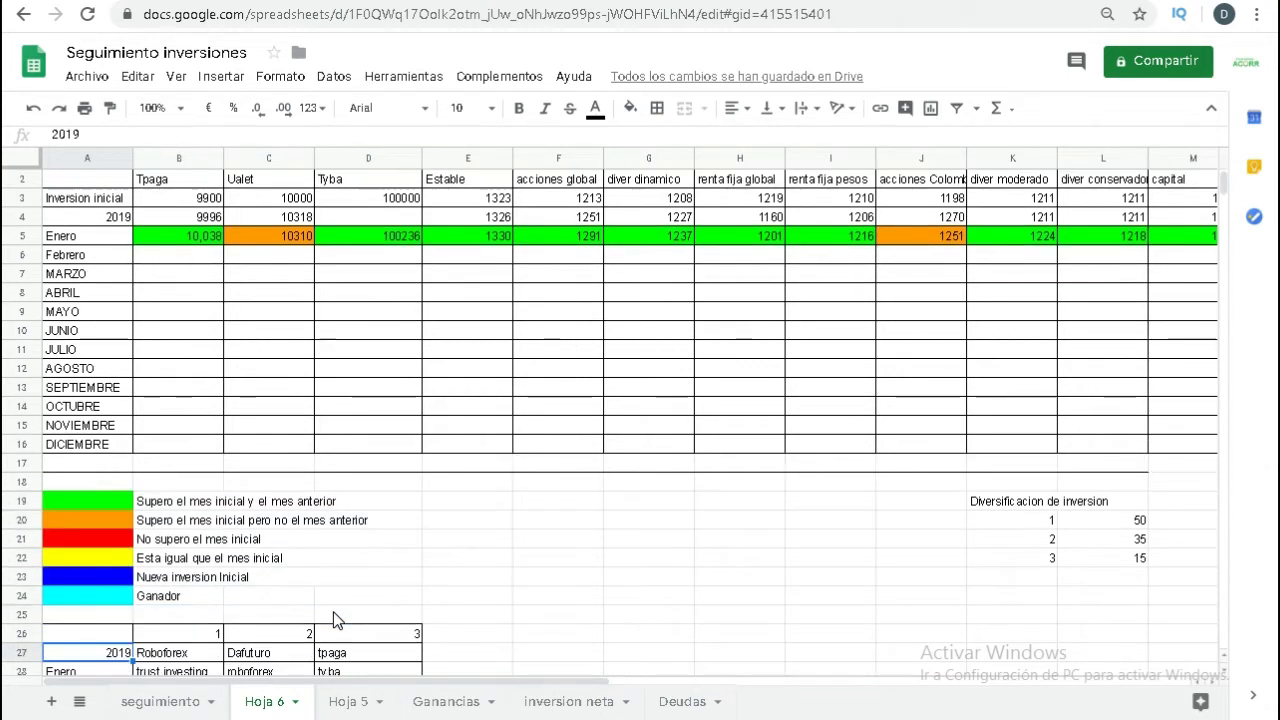
{"action": "key", "text": "Down"}
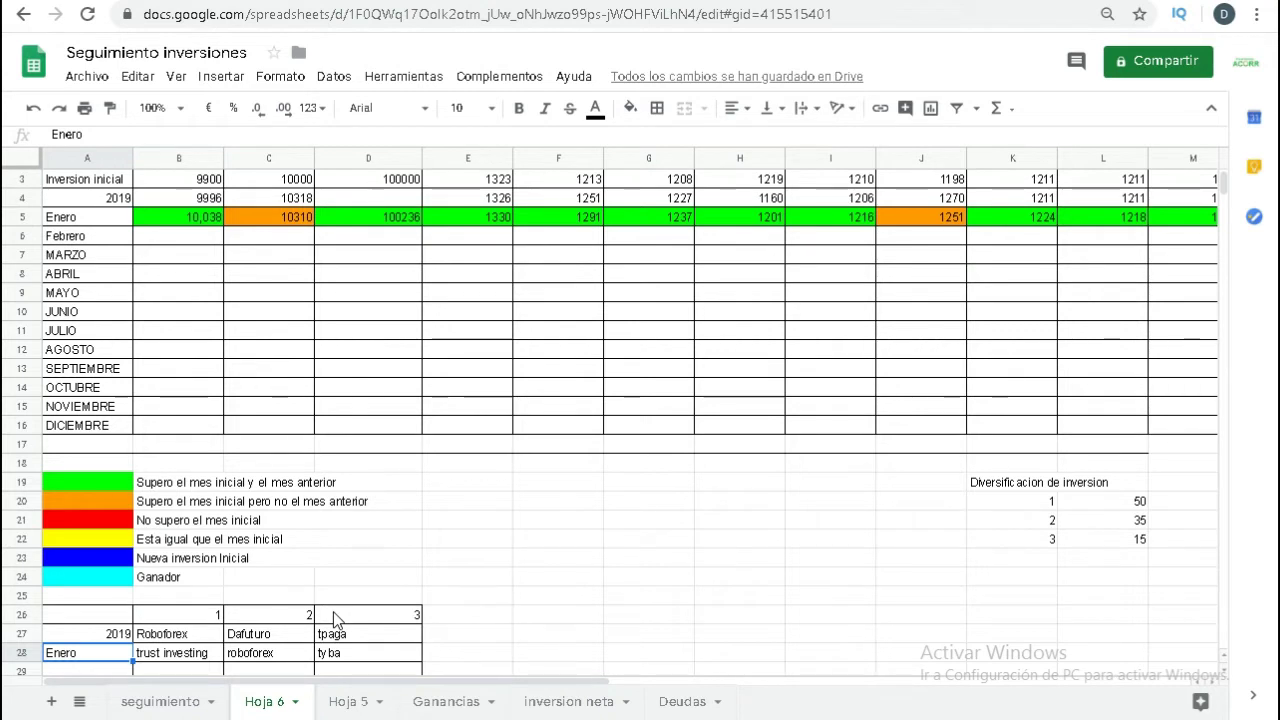
{"action": "key", "text": "Up"}
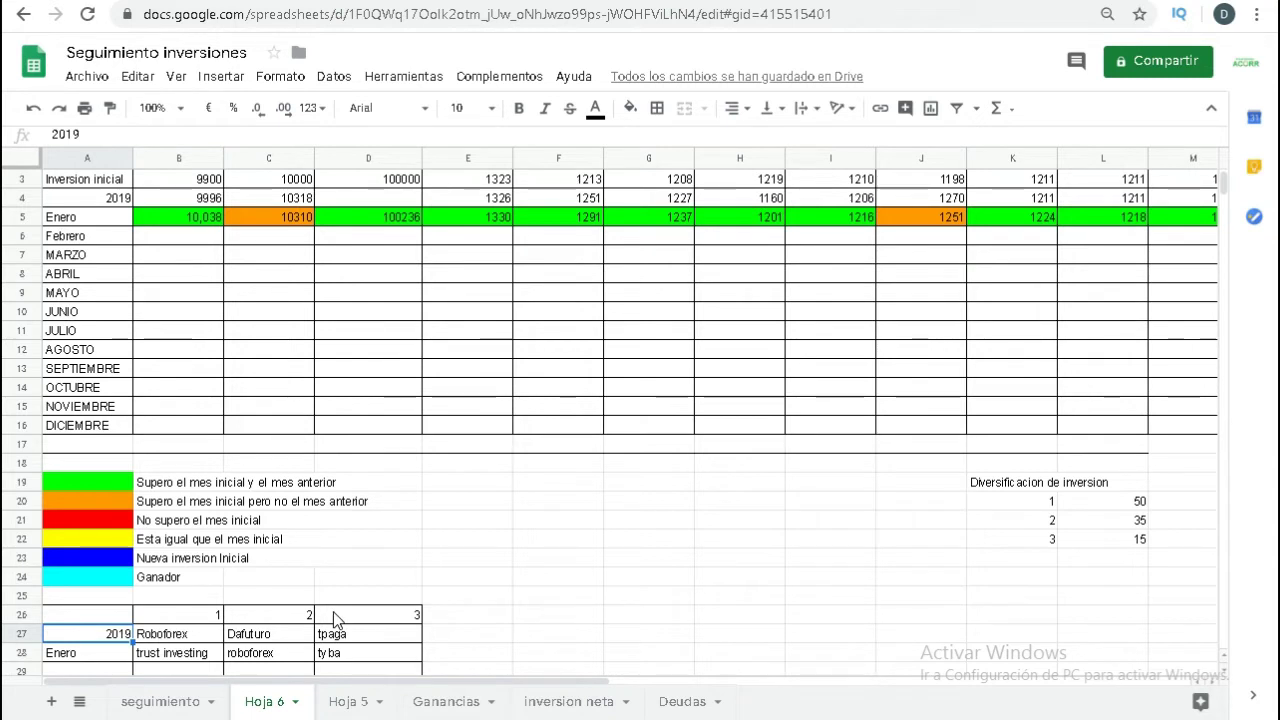
{"action": "key", "text": "Right"}
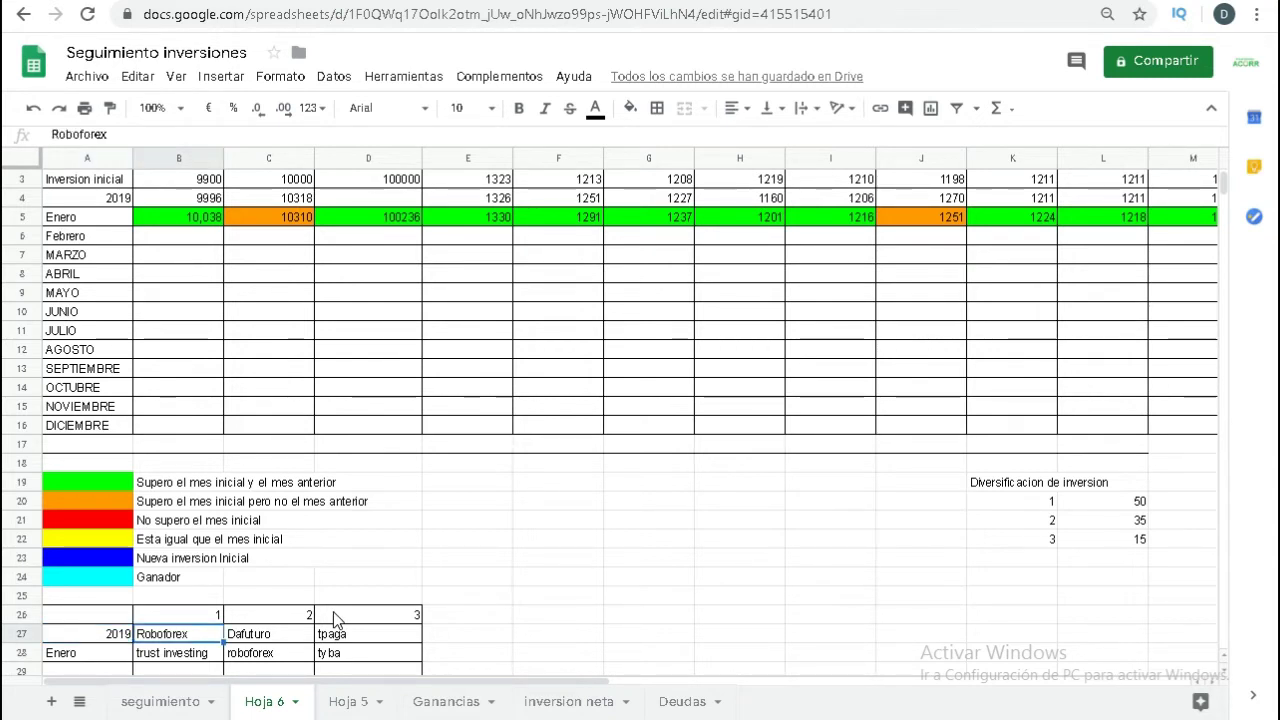
- Go back to the top of the sheet and examine the Tpaga, Ualet and Tyba headings and the Dafuturo group heading
{"action": "key", "text": "Up"}
{"action": "key", "text": "Up"}
{"action": "key", "text": "Up"}
{"action": "key", "text": "Up"}
{"action": "key", "text": "Up"}
{"action": "key", "text": "Up"}
{"action": "key", "text": "Up"}
{"action": "key", "text": "Up"}
{"action": "key", "text": "Up"}
{"action": "key", "text": "Up"}
{"action": "key", "text": "Up"}
{"action": "key", "text": "Up"}
{"action": "key", "text": "Up"}
{"action": "key", "text": "Up"}
{"action": "key", "text": "Up"}
{"action": "key", "text": "Up"}
{"action": "key", "text": "Up"}
{"action": "key", "text": "Up"}
{"action": "key", "text": "Up"}
{"action": "key", "text": "Up"}
{"action": "key", "text": "Up"}
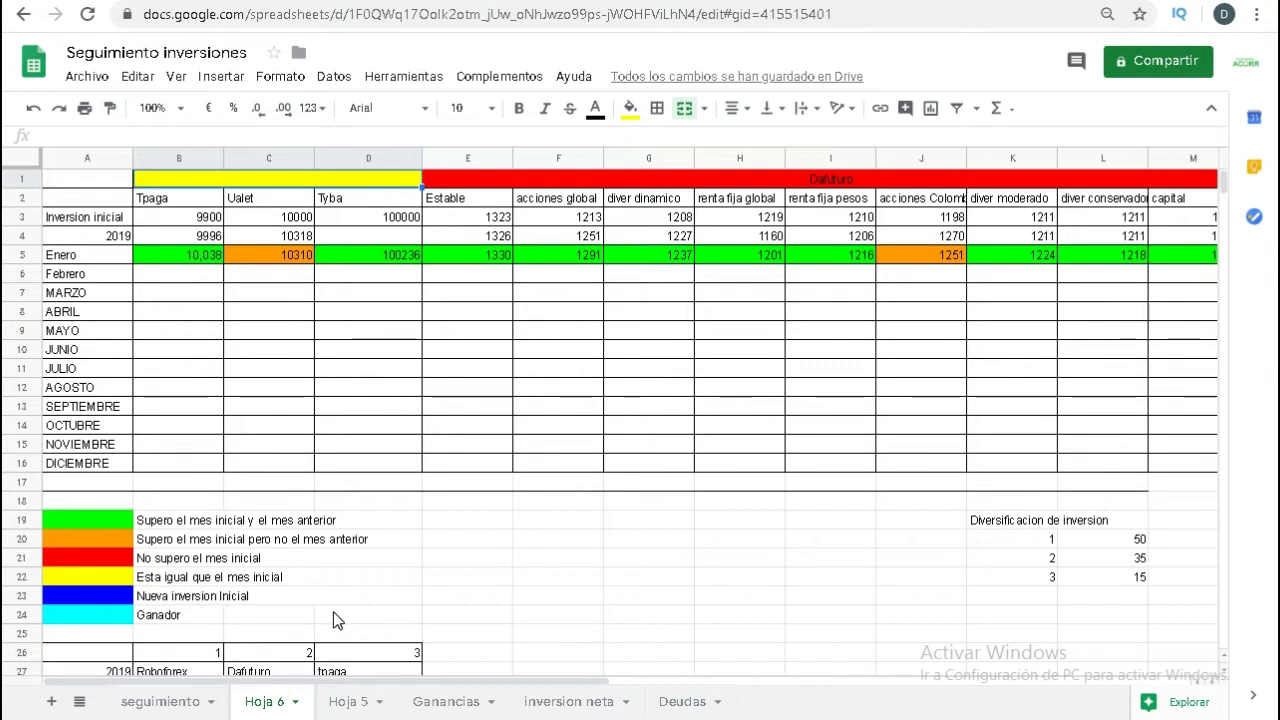
{"action": "key", "text": "Down"}
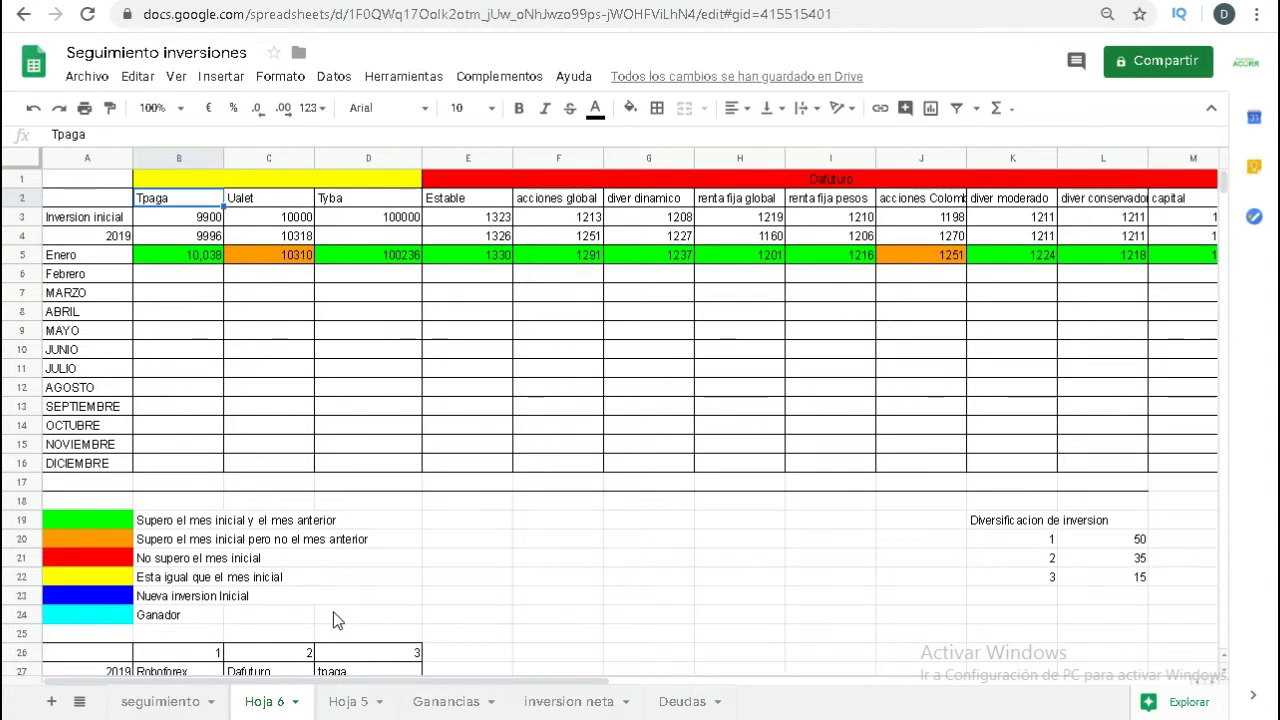
{"action": "key", "text": "Right"}
{"action": "key", "text": "Right"}
{"action": "key", "text": "Right"}
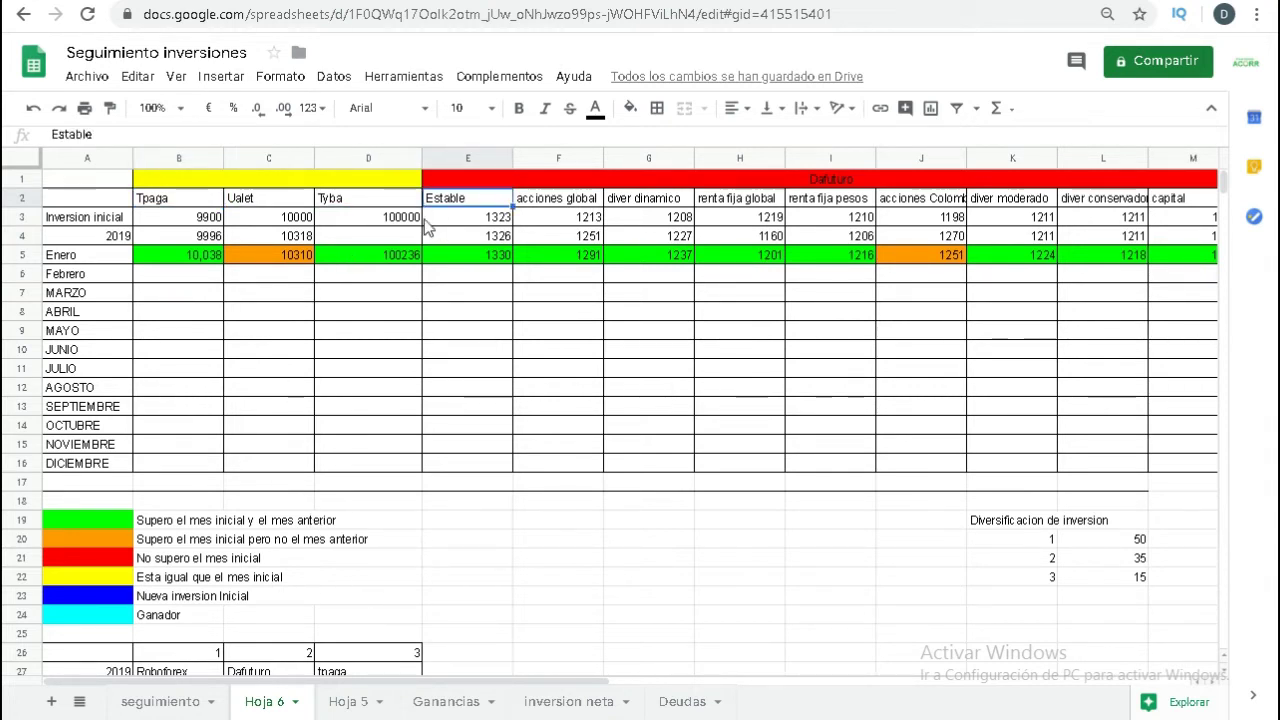
{"action": "left_click", "coordinate": [193, 199]}
{"action": "key", "text": "Right"}
{"action": "key", "text": "Right"}
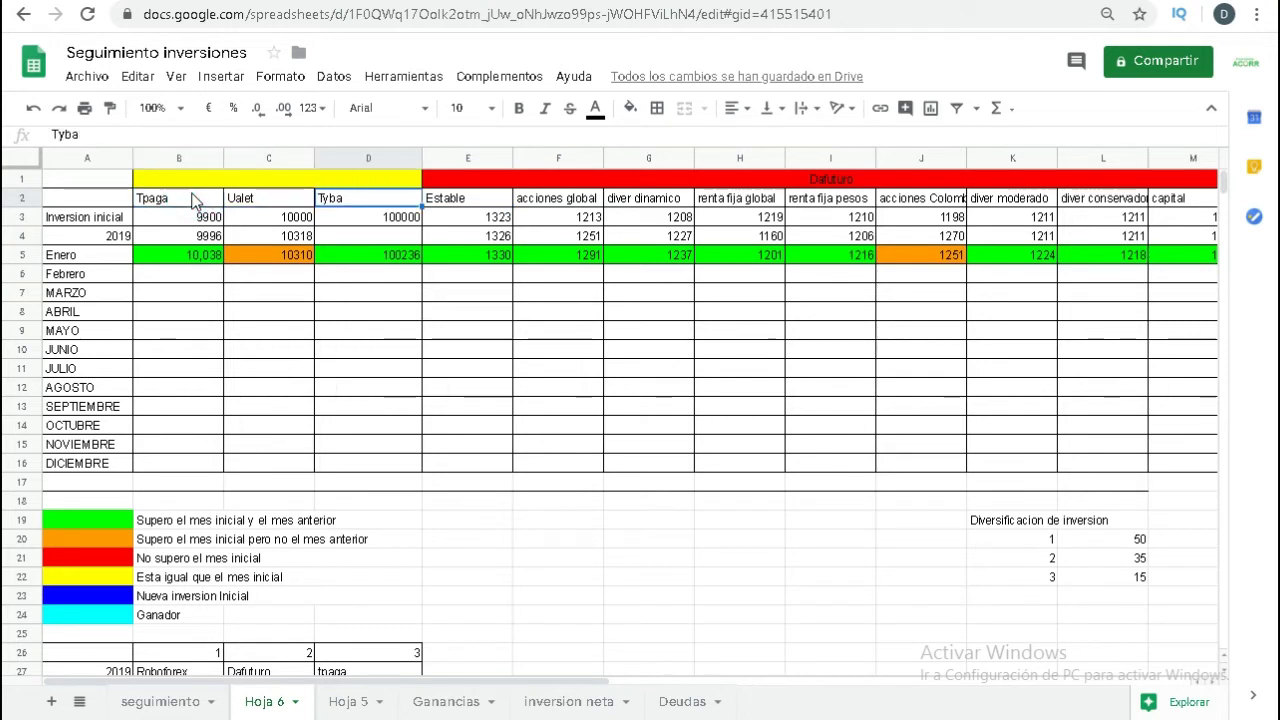
{"action": "key", "text": "Up"}
{"action": "key", "text": "Right"}
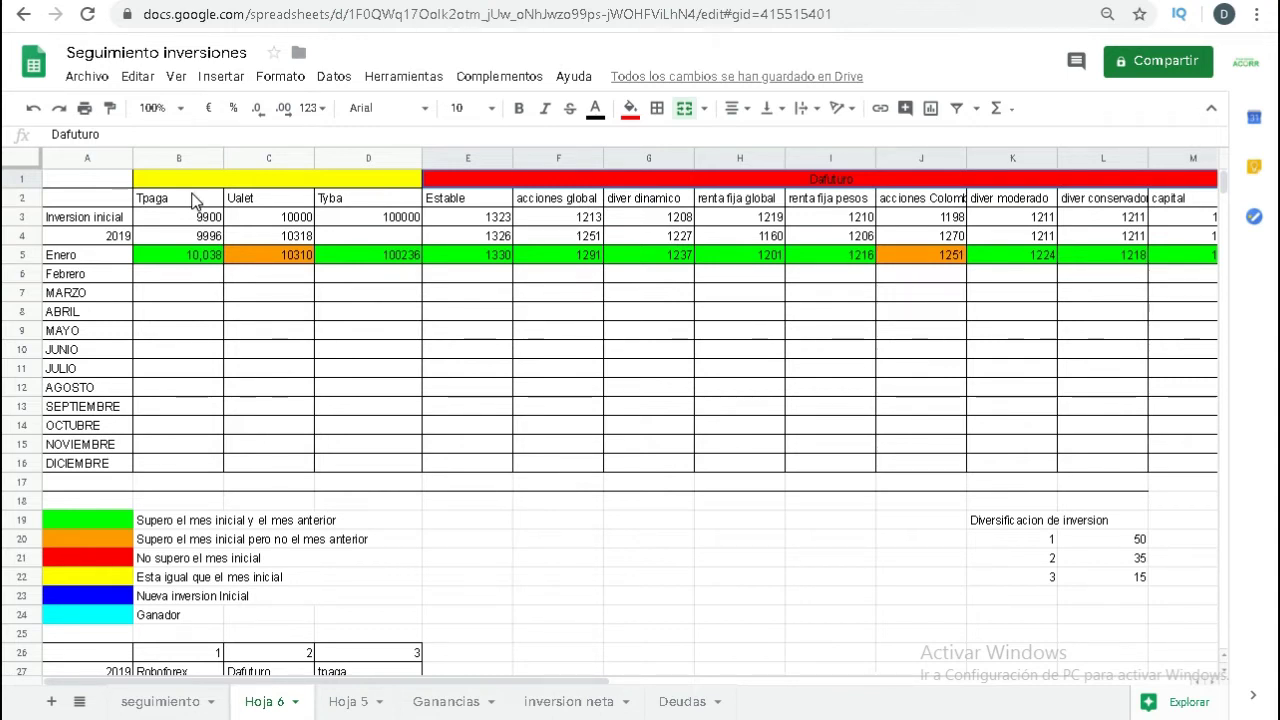
- Examine the Enero results of Tpaga, Ualet and Tyba, comparing Tyba with its initial investment
{"action": "left_click", "coordinate": [195, 200]}
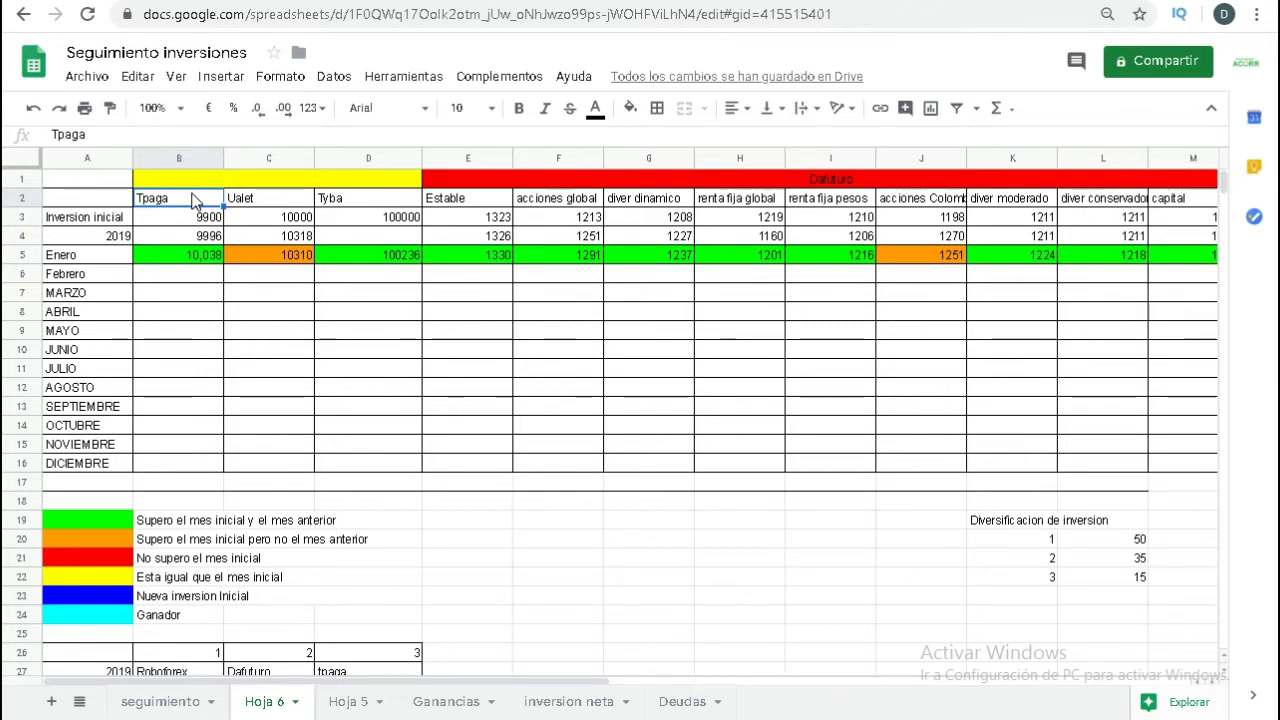
{"action": "key", "text": "Down"}
{"action": "key", "text": "Down"}
{"action": "key", "text": "Down"}
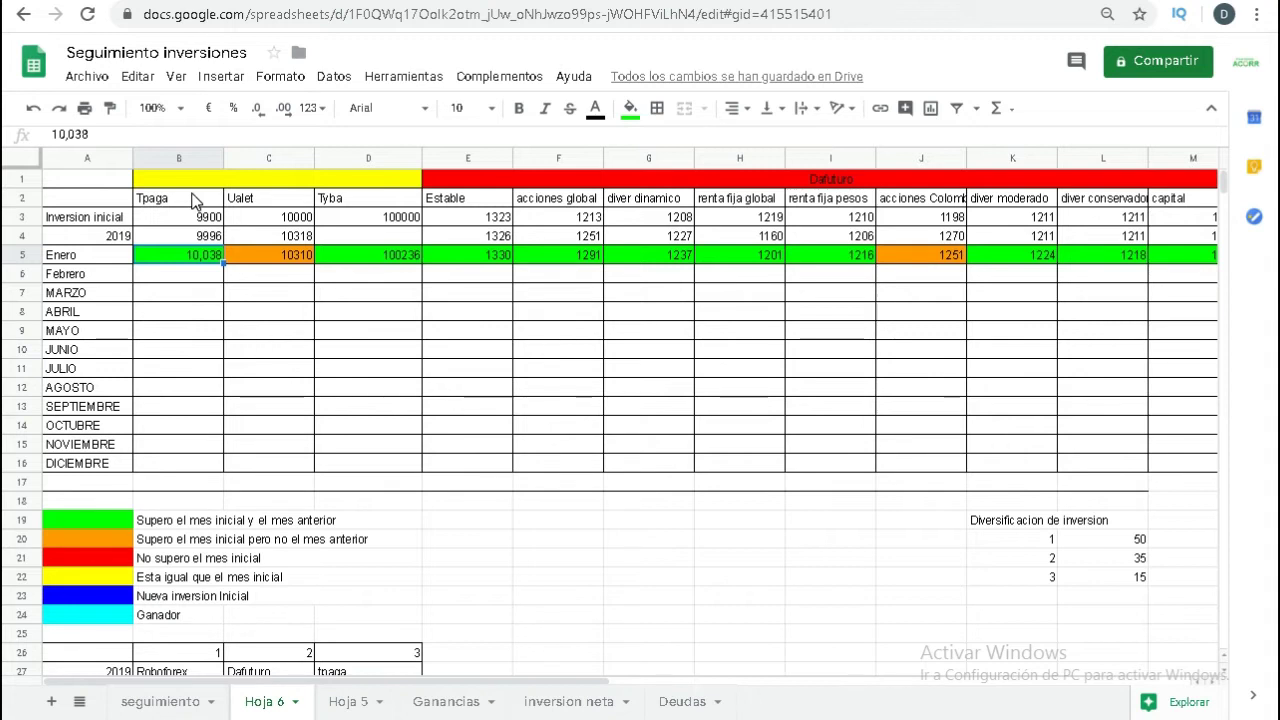
{"action": "key", "text": "Right"}
{"action": "key", "text": "Right"}
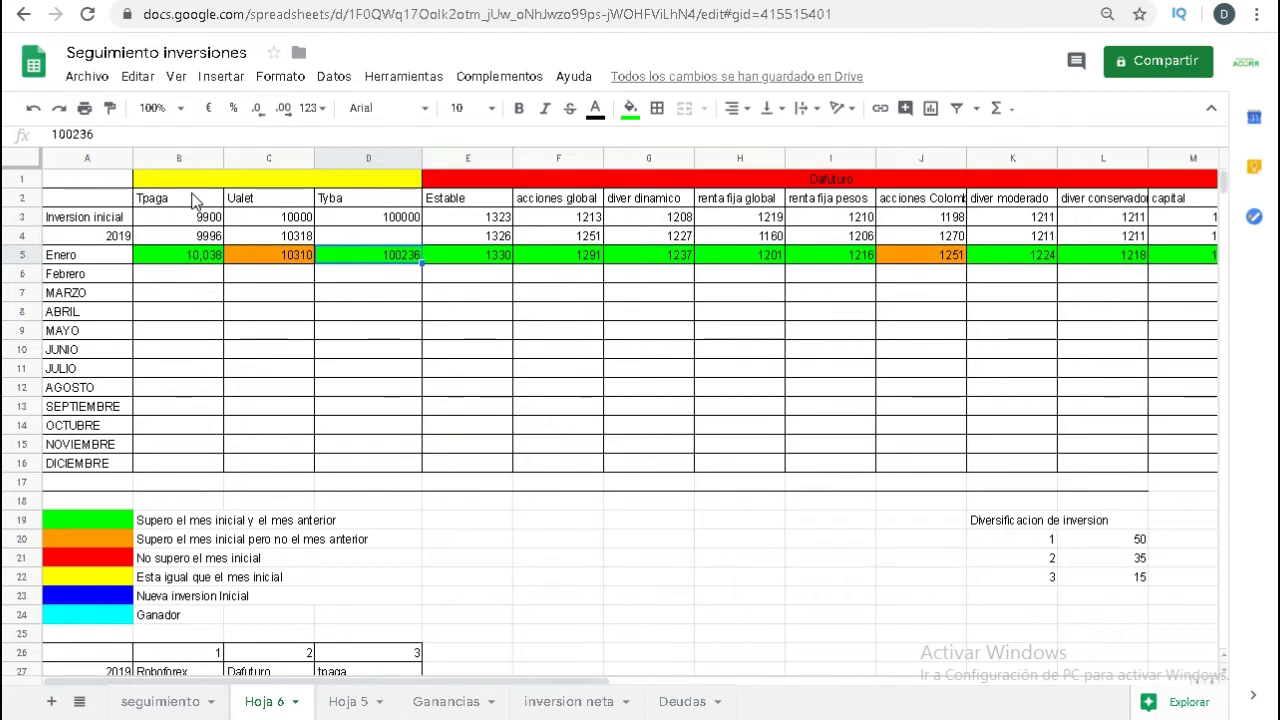
{"action": "key", "text": "Up"}
{"action": "key", "text": "Up"}
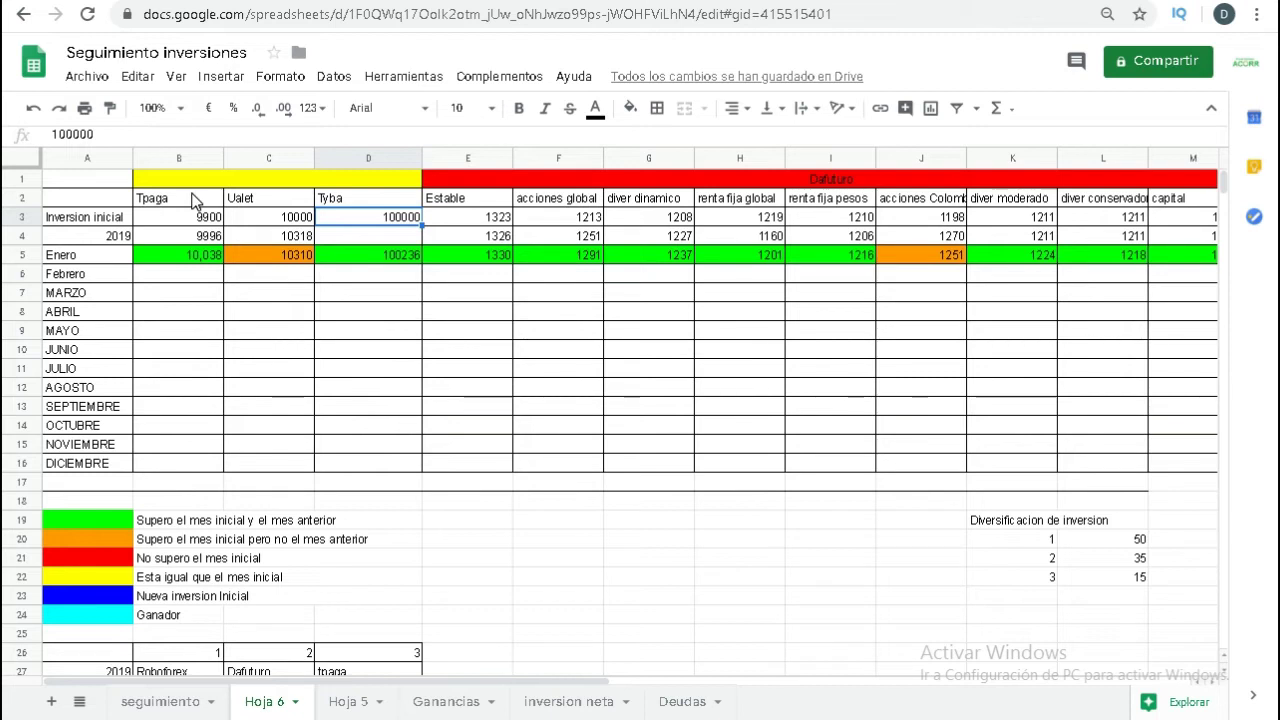
- Review the initial investments of the Dafuturo funds from Estable through capital in row 3
{"action": "key", "text": "Right"}
{"action": "key", "text": "Right"}
{"action": "key", "text": "Right"}
{"action": "key", "text": "Right"}
{"action": "key", "text": "Right"}
{"action": "key", "text": "Right"}
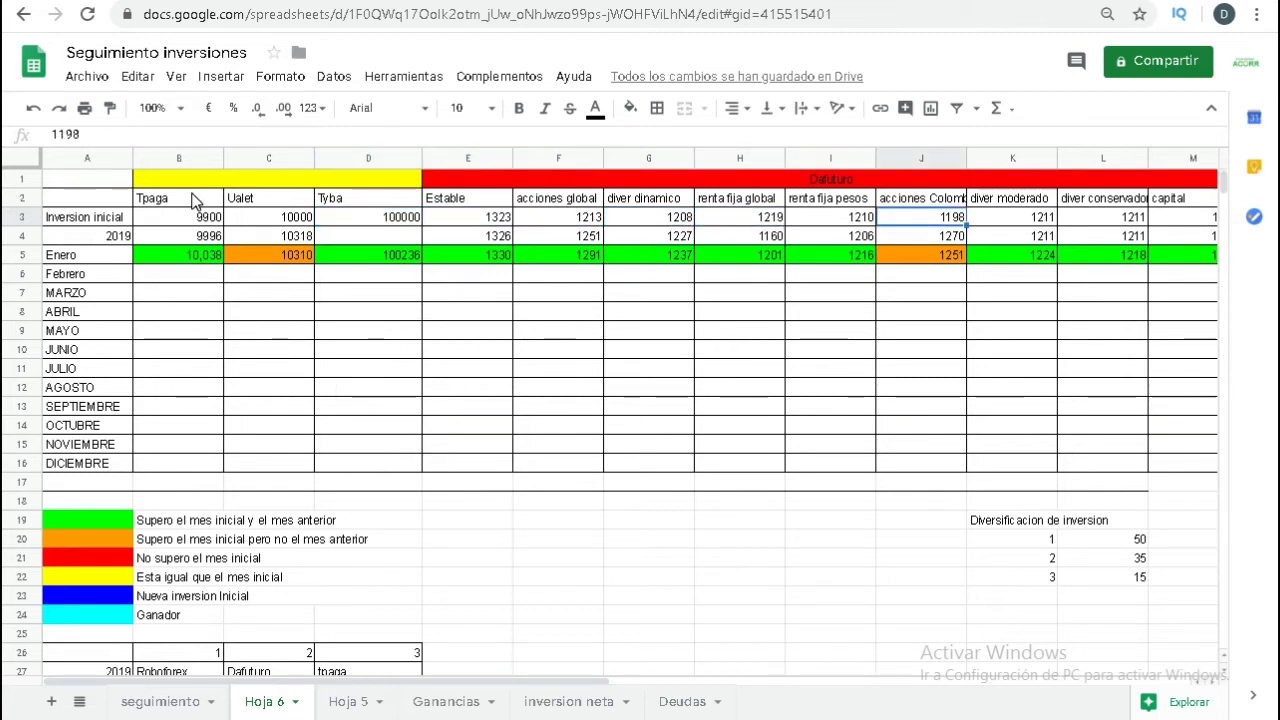
{"action": "key", "text": "Right"}
{"action": "key", "text": "Right"}
{"action": "key", "text": "Right"}
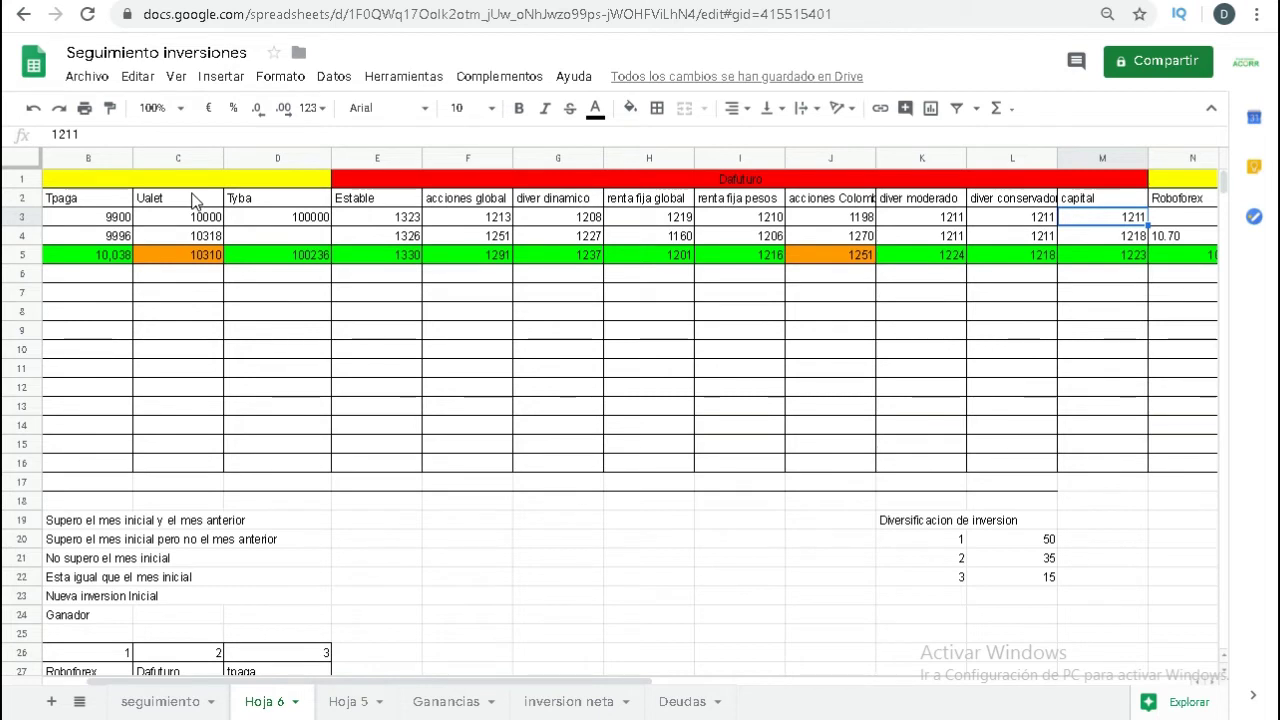
- Examine the Enero results of the Dafuturo funds from capital back to Estable, checking the orange acciones Colombia cell
{"action": "key", "text": "Down"}
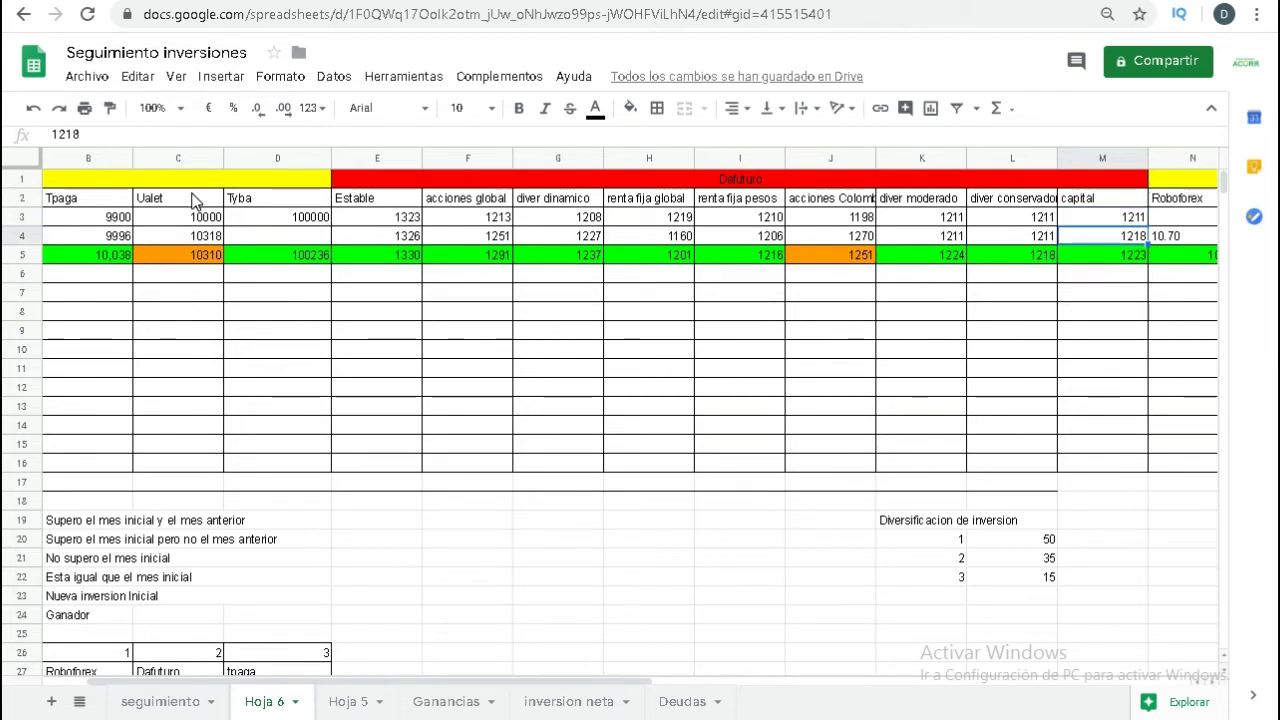
{"action": "key", "text": "Down"}
{"action": "key", "text": "Left"}
{"action": "key", "text": "Left"}
{"action": "key", "text": "Left"}
{"action": "key", "text": "Left"}
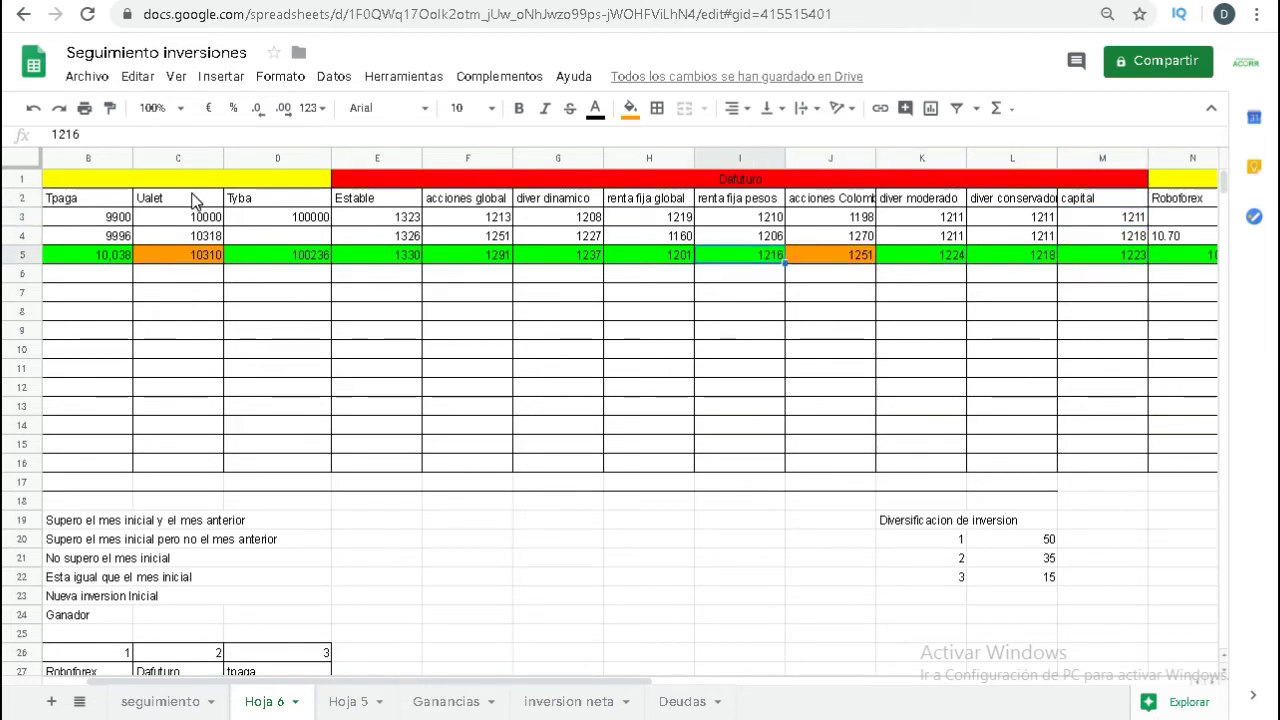
{"action": "key", "text": "Right"}
{"action": "key", "text": "Right"}
{"action": "key", "text": "Left"}
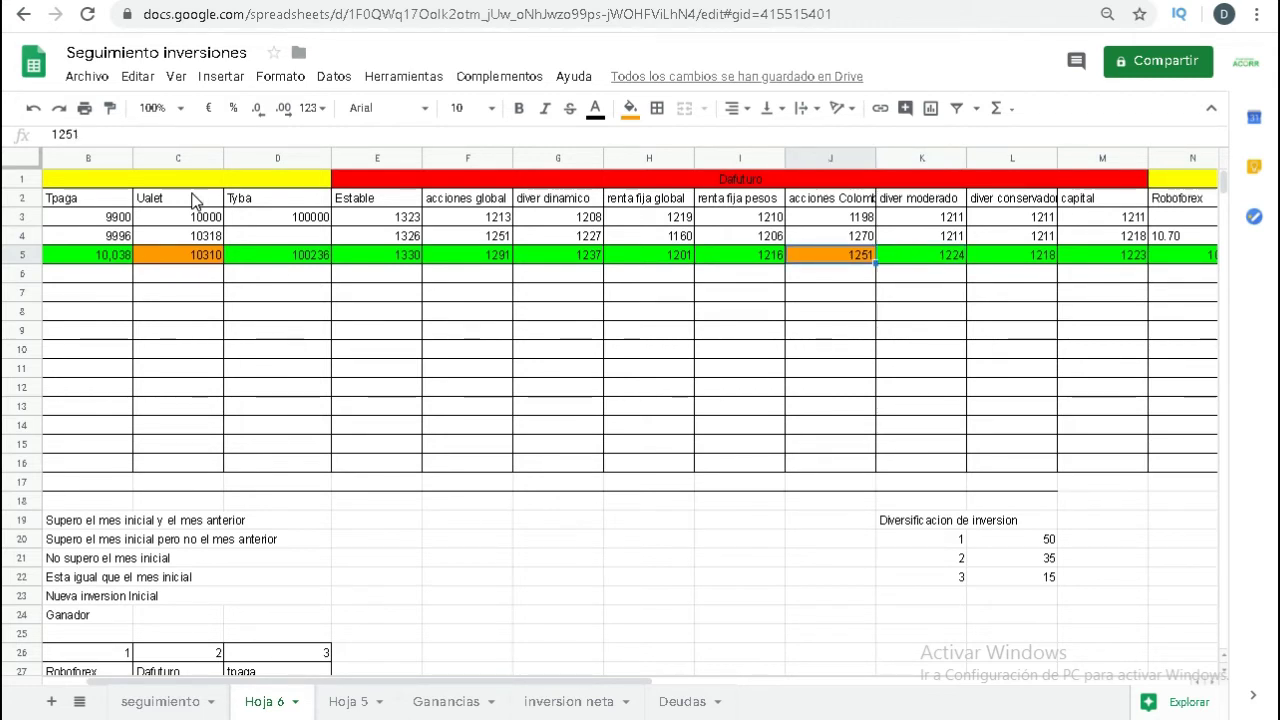
{"action": "key", "text": "Left"}
{"action": "key", "text": "Left"}
{"action": "key", "text": "Left"}
{"action": "key", "text": "Left"}
{"action": "key", "text": "Left"}
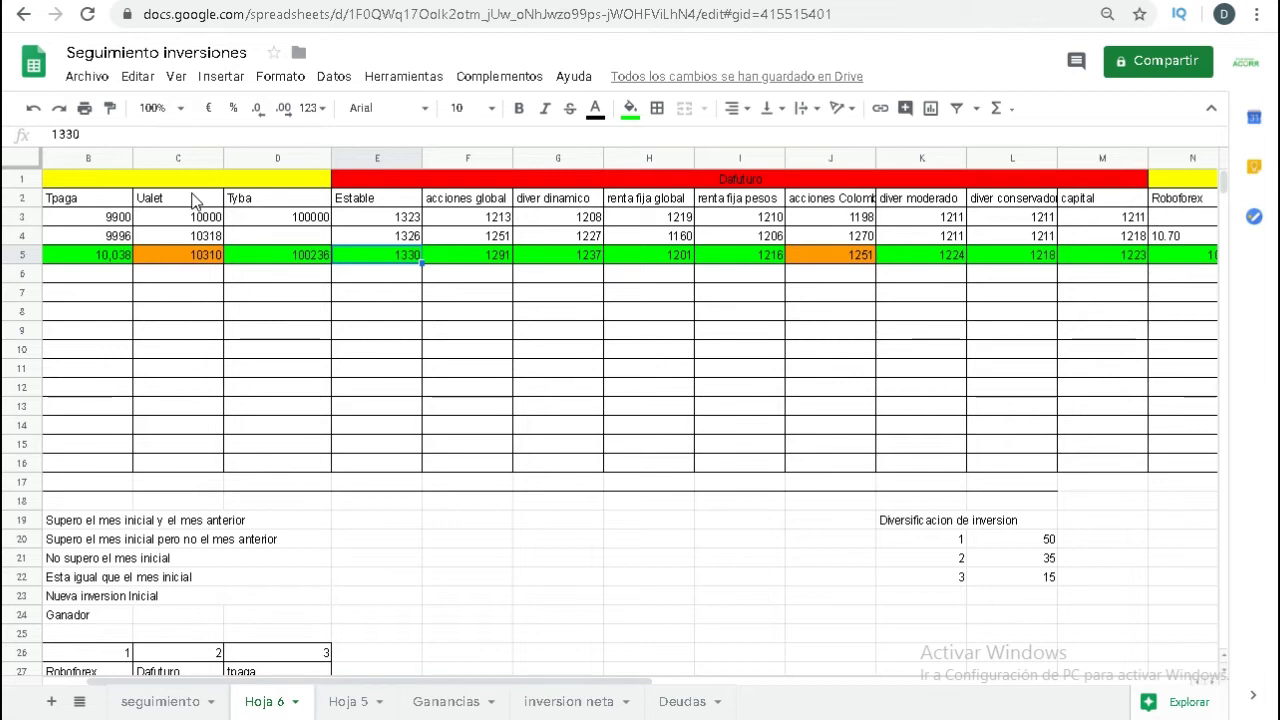
- Compare the Estable fund's initial investment, 2019 value and Enero result in column E
{"action": "key", "text": "Up"}
{"action": "key", "text": "Up"}
{"action": "key", "text": "Up"}
{"action": "key", "text": "Down"}
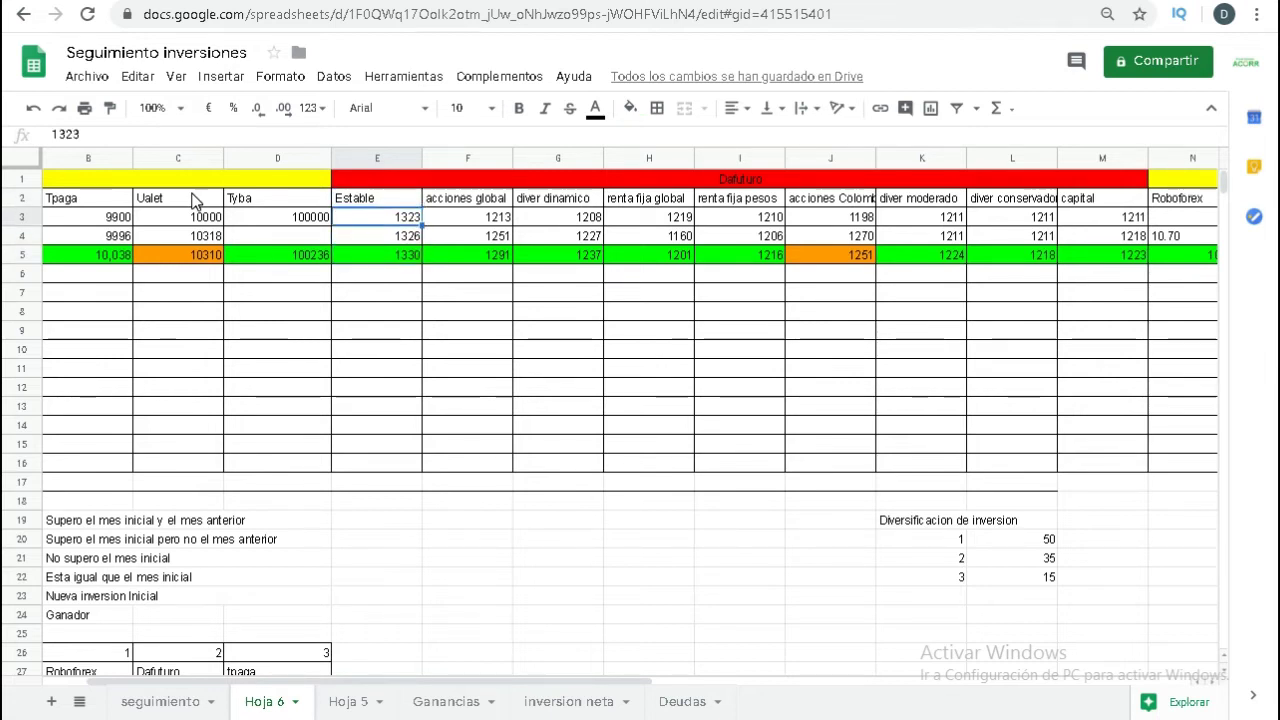
{"action": "key", "text": "Down"}
{"action": "key", "text": "Down"}
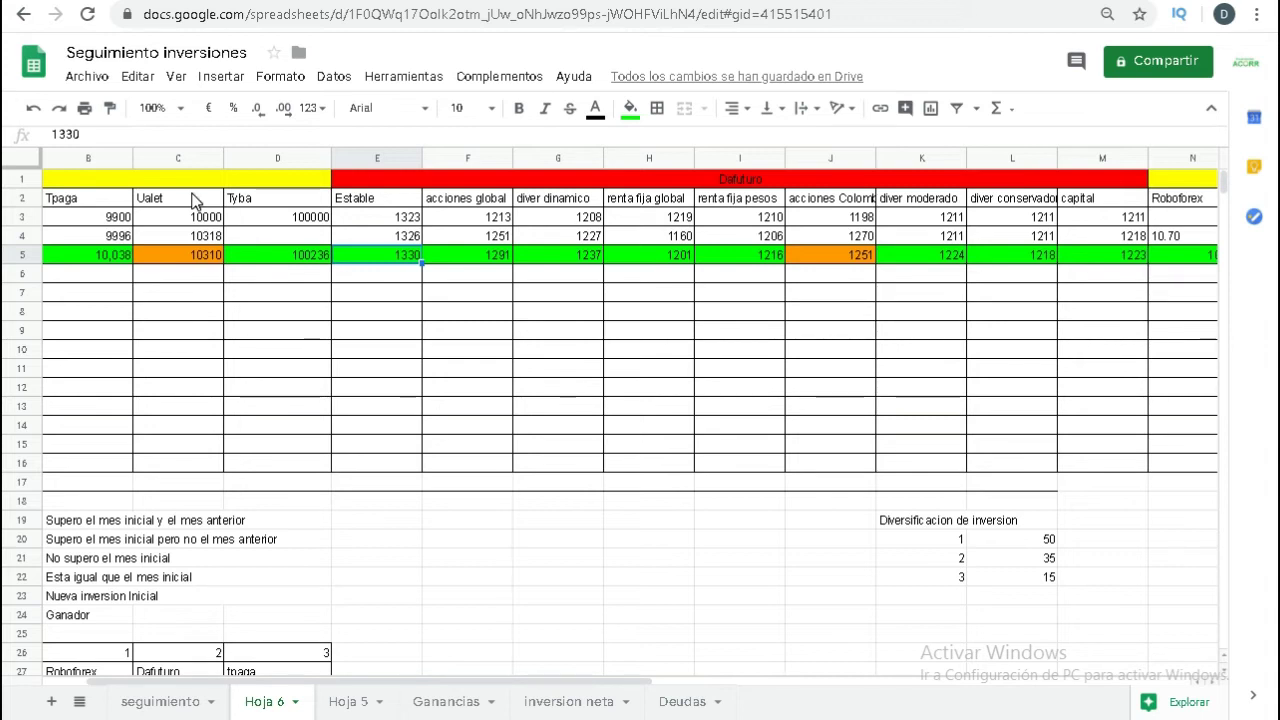
- Review the Enero row from the Estable fund through the profit sow column
{"action": "key", "text": "Right"}
{"action": "key", "text": "Right"}
{"action": "key", "text": "Right"}
{"action": "key", "text": "Right"}
{"action": "key", "text": "Right"}
{"action": "key", "text": "Right"}
{"action": "key", "text": "Right"}
{"action": "key", "text": "Right"}
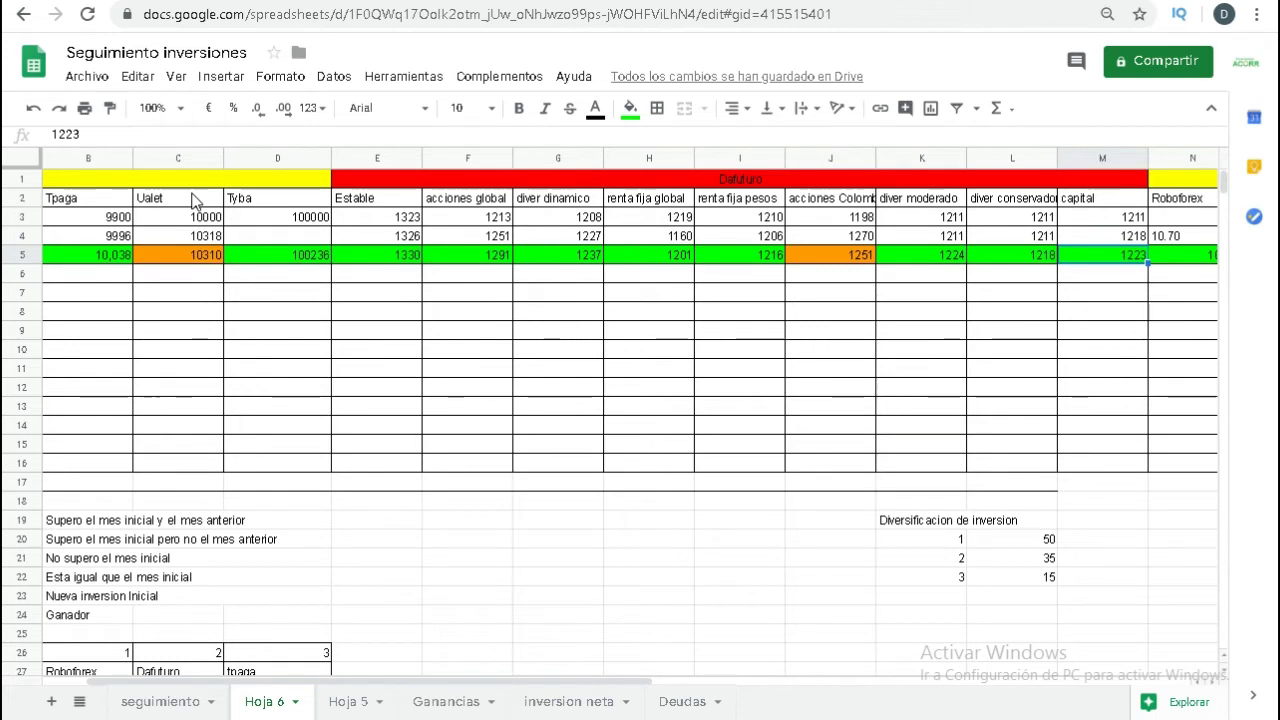
{"action": "key", "text": "Right"}
{"action": "key", "text": "Right"}
{"action": "key", "text": "Right"}
{"action": "key", "text": "Right"}
{"action": "key", "text": "Right"}
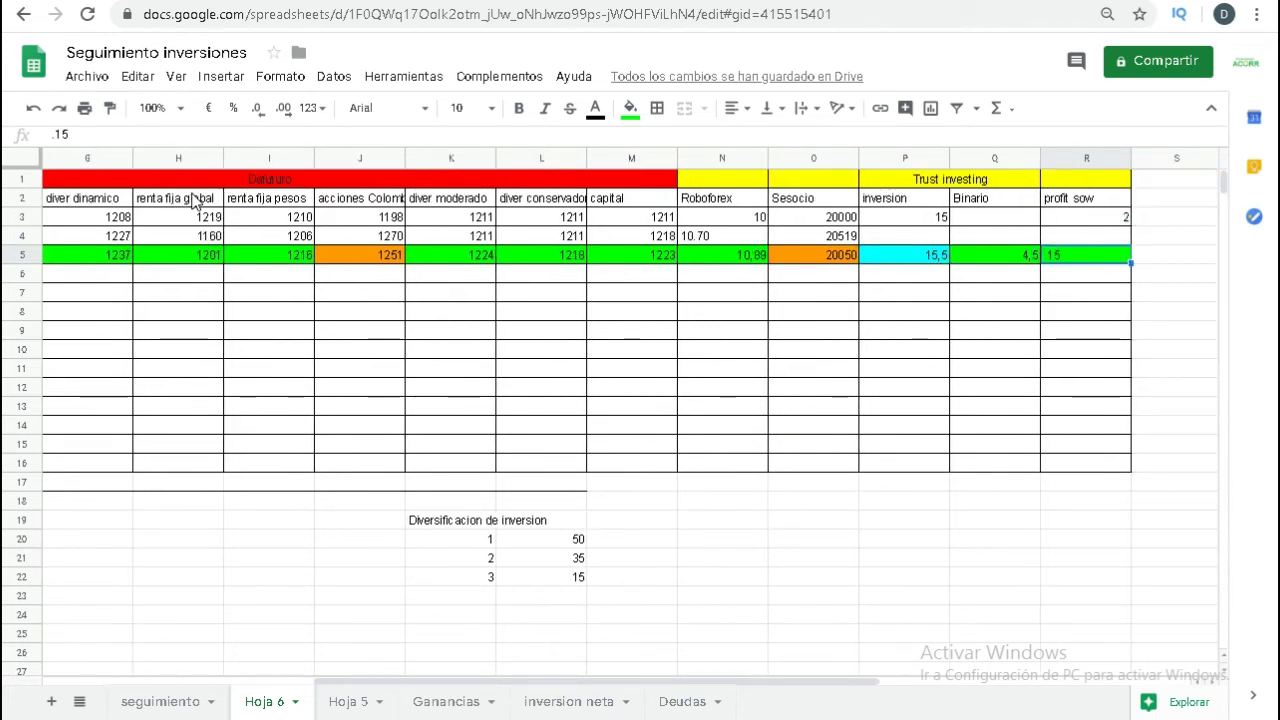
- Examine the Enero results of Trust investing, Sesocio and Roboforex, and compare Sesocio with its initial investment
{"action": "key", "text": "Left"}
{"action": "key", "text": "Left"}
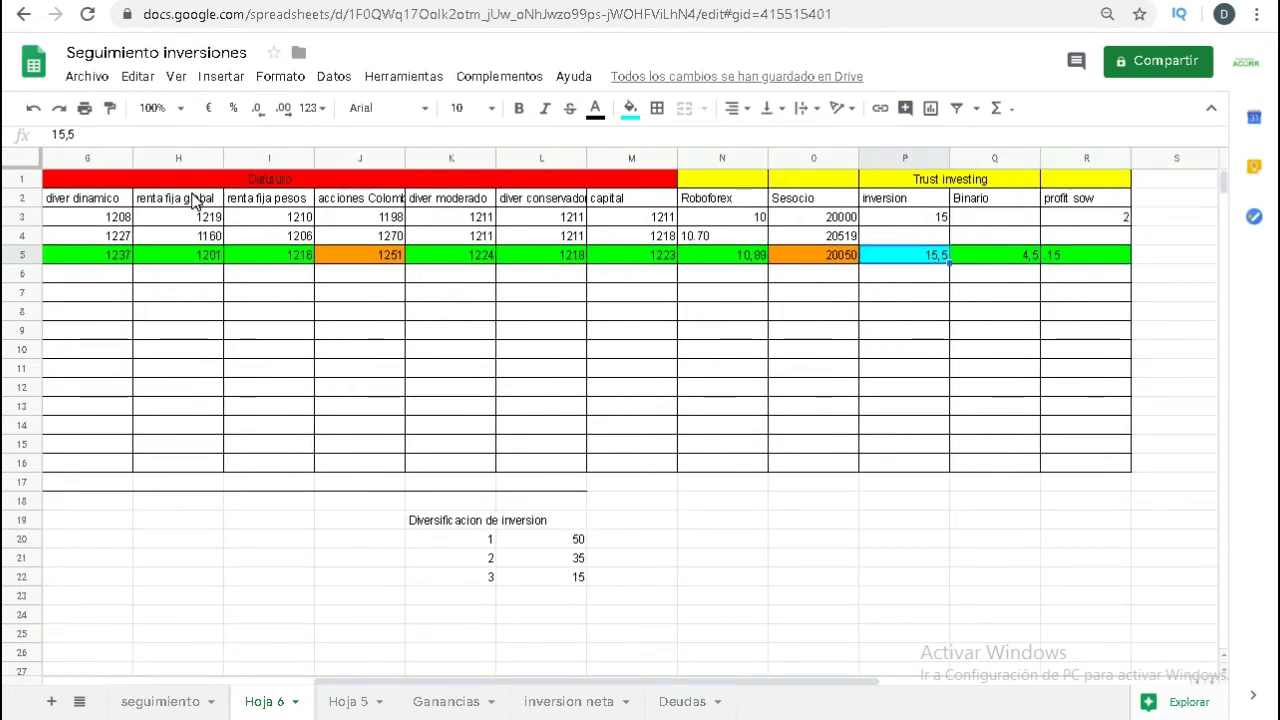
{"action": "key", "text": "Left"}
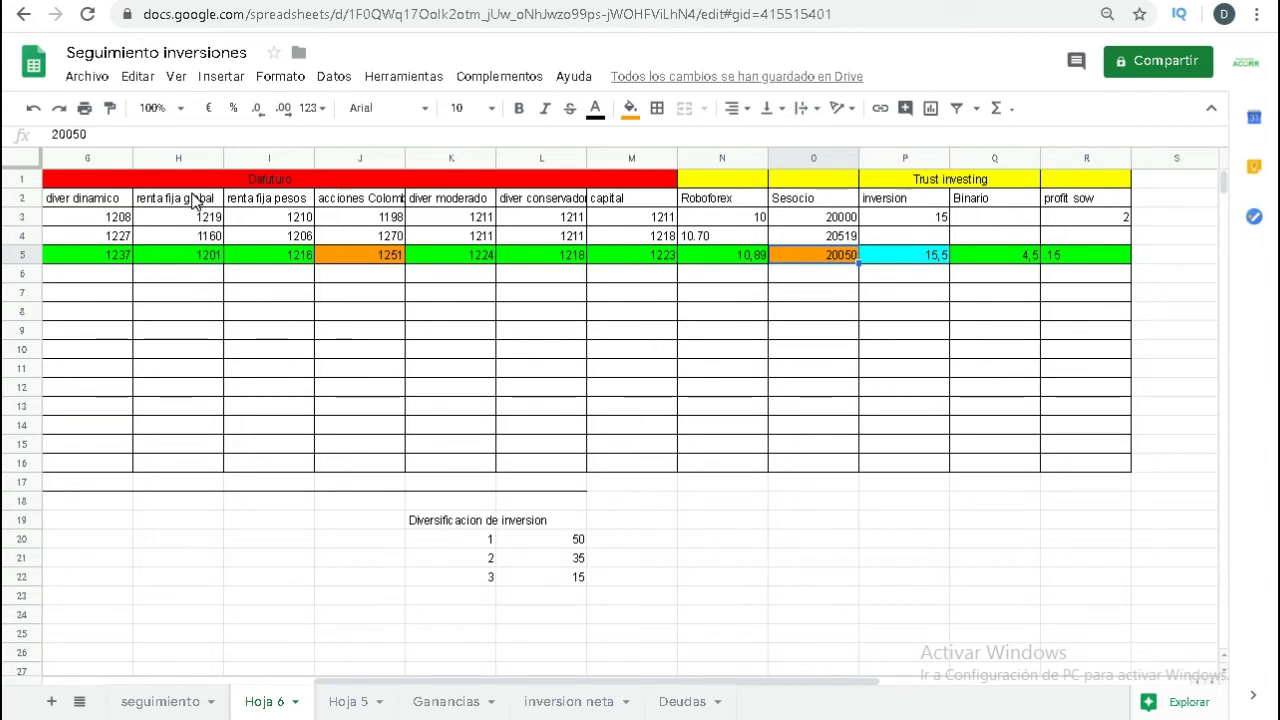
{"action": "key", "text": "Left"}
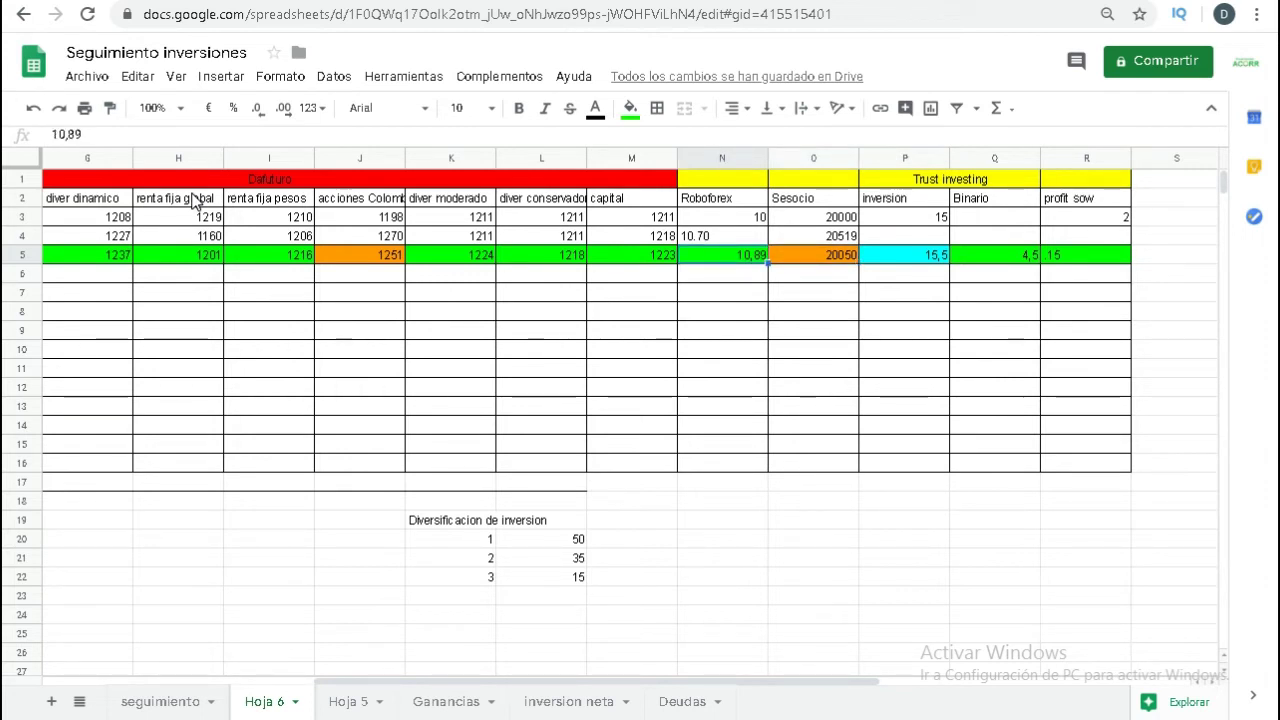
{"action": "key", "text": "Right"}
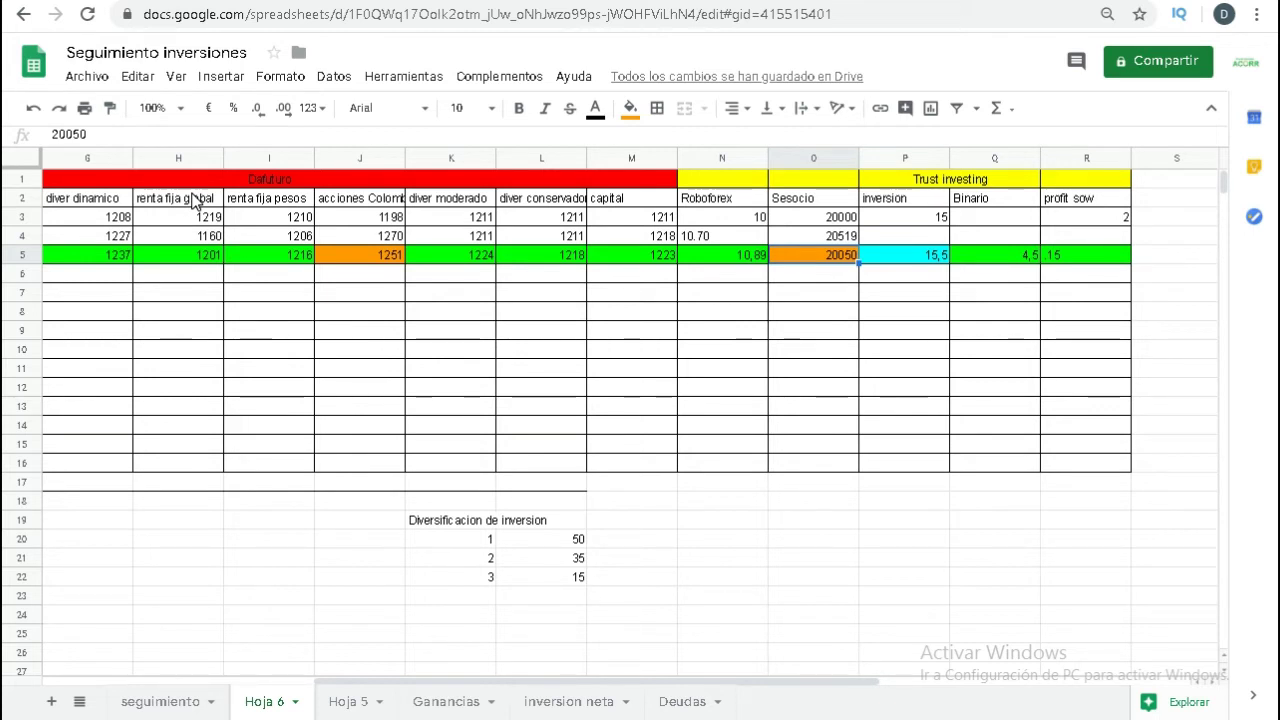
{"action": "key", "text": "Up"}
{"action": "key", "text": "Up"}
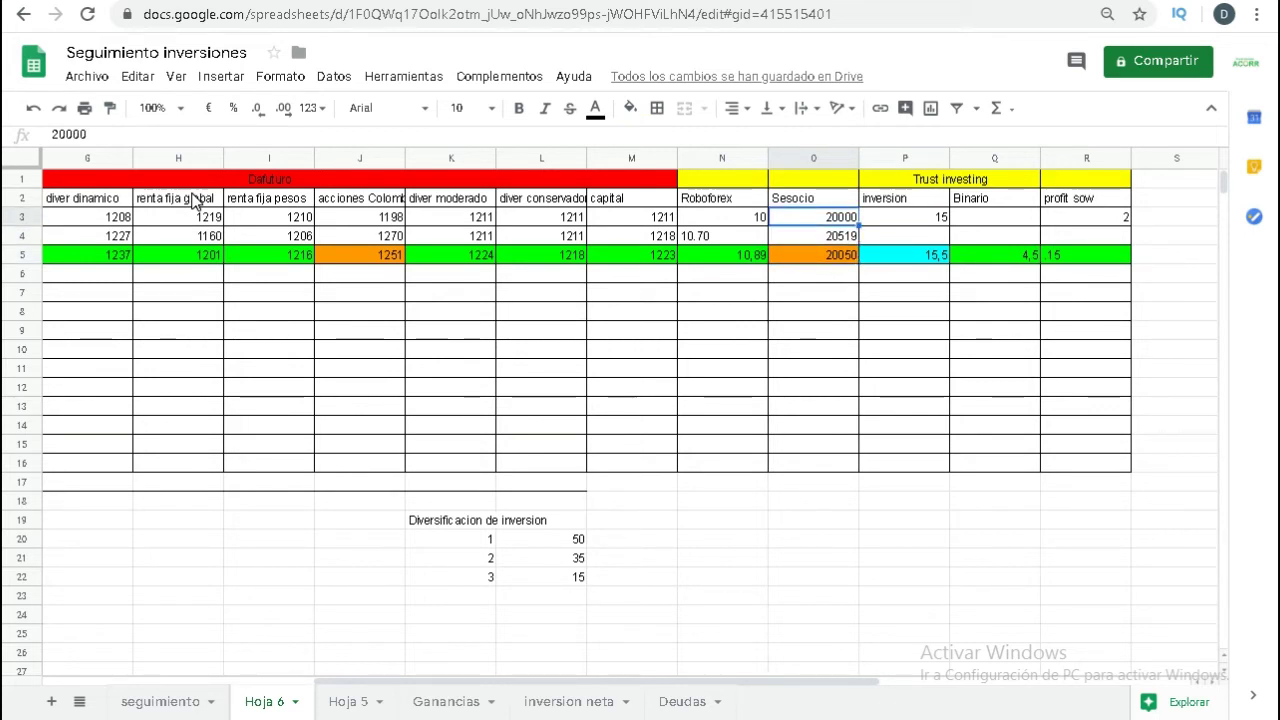
- Check the 2019 row from Roboforex and Sesocio through the Trust investing columns
{"action": "key", "text": "Left"}
{"action": "key", "text": "Down"}
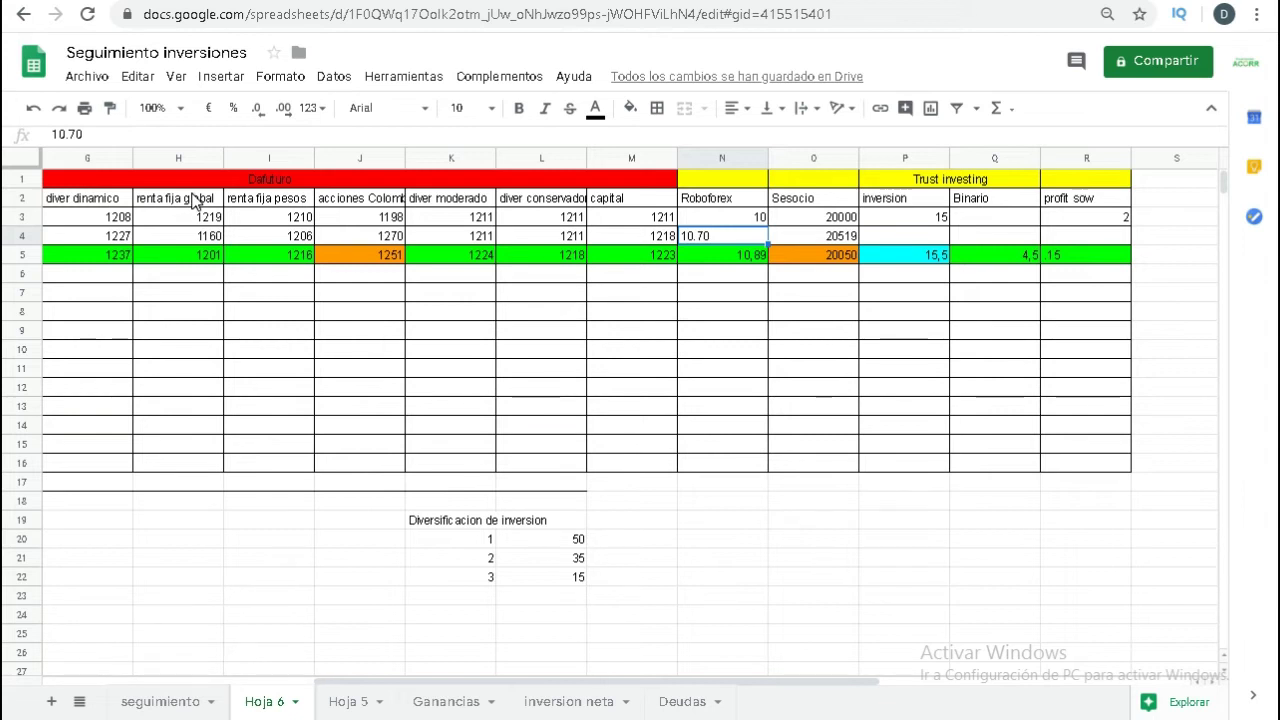
{"action": "key", "text": "Right"}
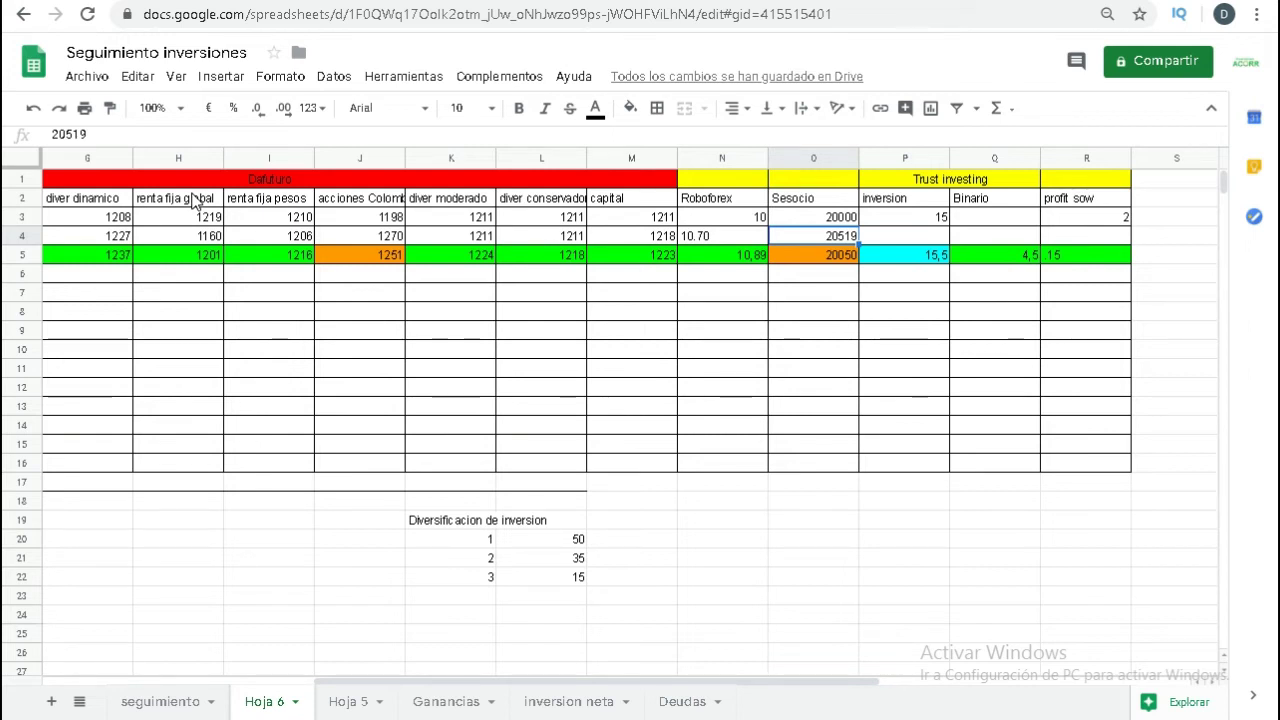
{"action": "key", "text": "Right"}
{"action": "key", "text": "Right"}
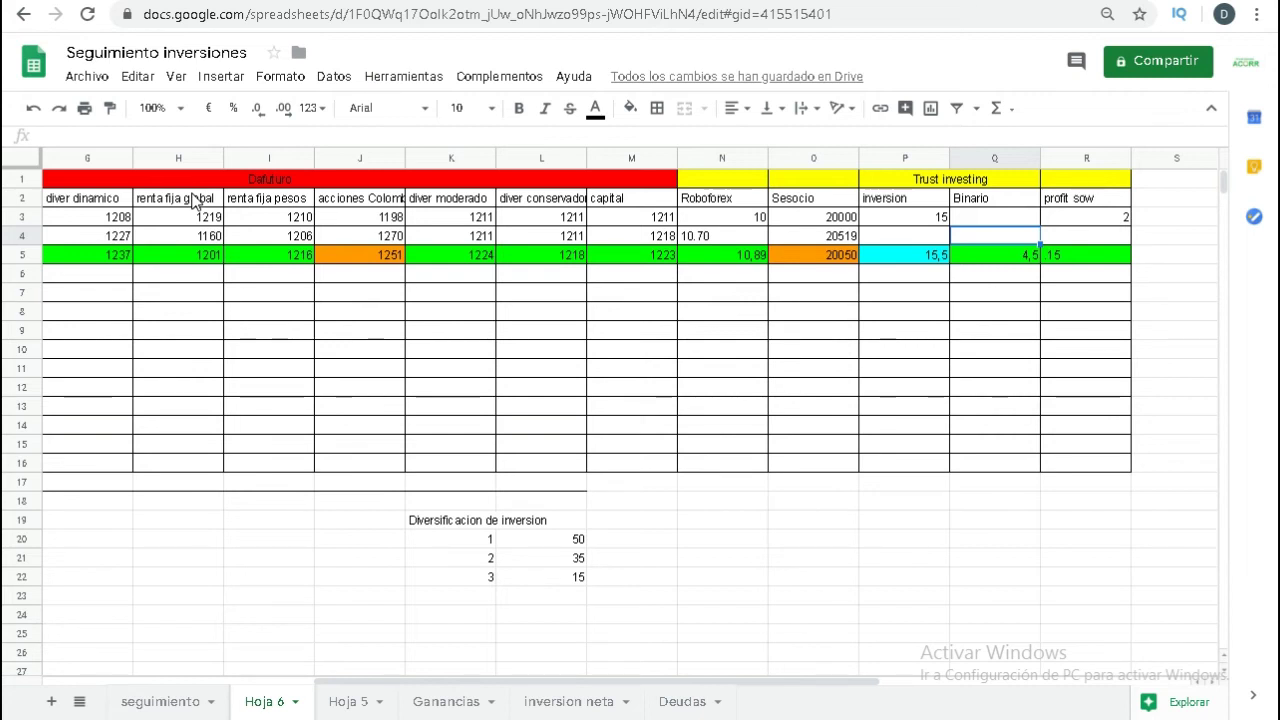
- Compare the initial investment, 2019 cell and Enero result in Trust investing's inversion column
{"action": "key", "text": "Left"}
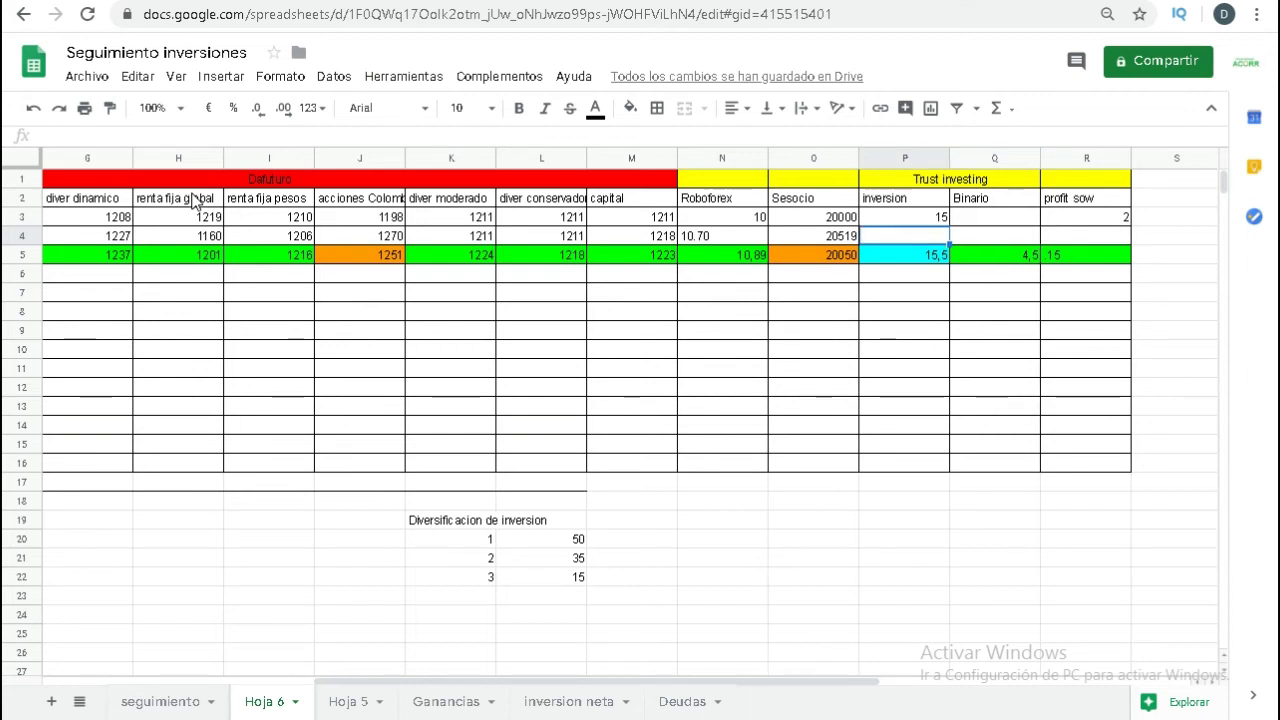
{"action": "key", "text": "Up"}
{"action": "key", "text": "Up"}
{"action": "key", "text": "Down"}
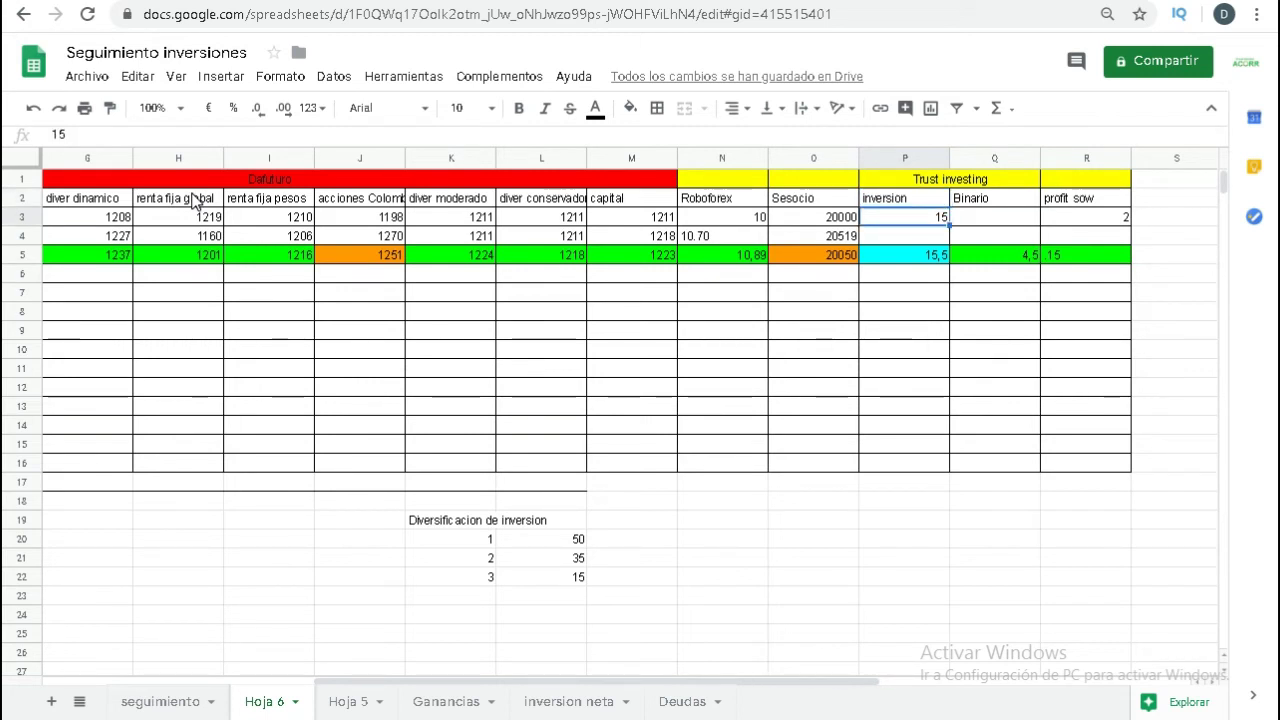
{"action": "key", "text": "Down"}
{"action": "key", "text": "Down"}
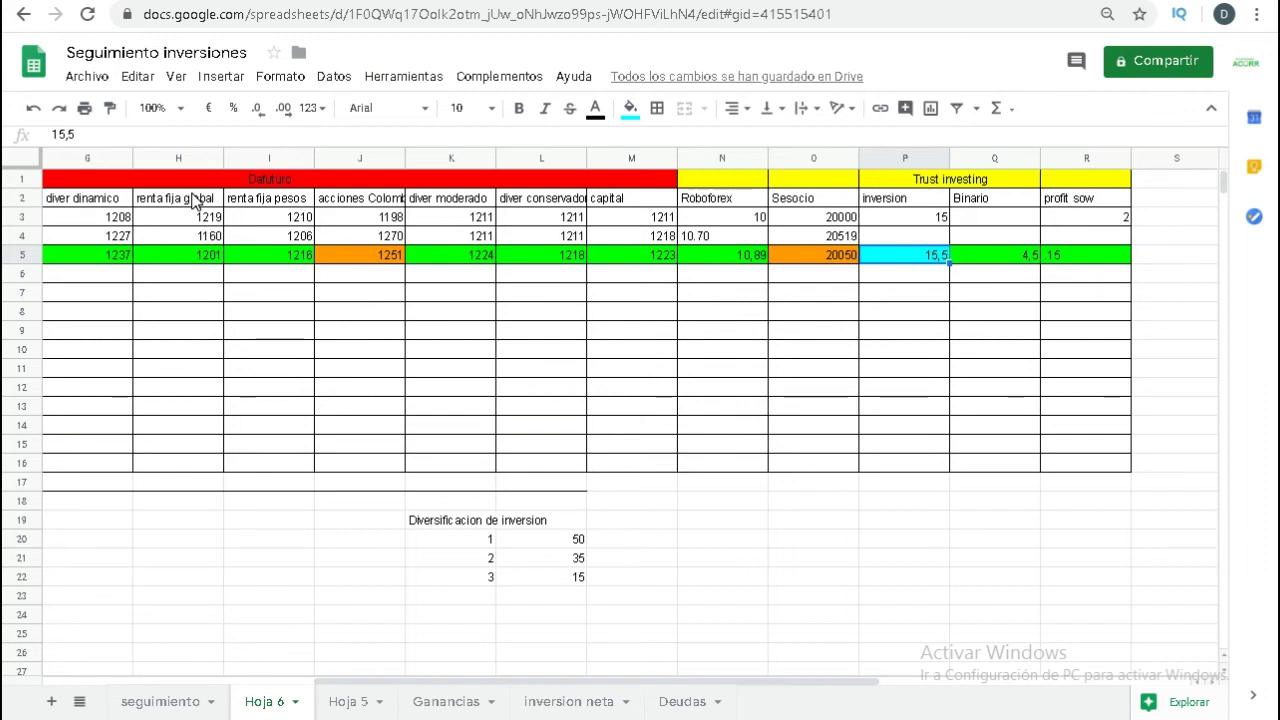
- Examine Trust investing's Binario column from the Enero result up to its heading and back to the 2019 row
{"action": "key", "text": "Right"}
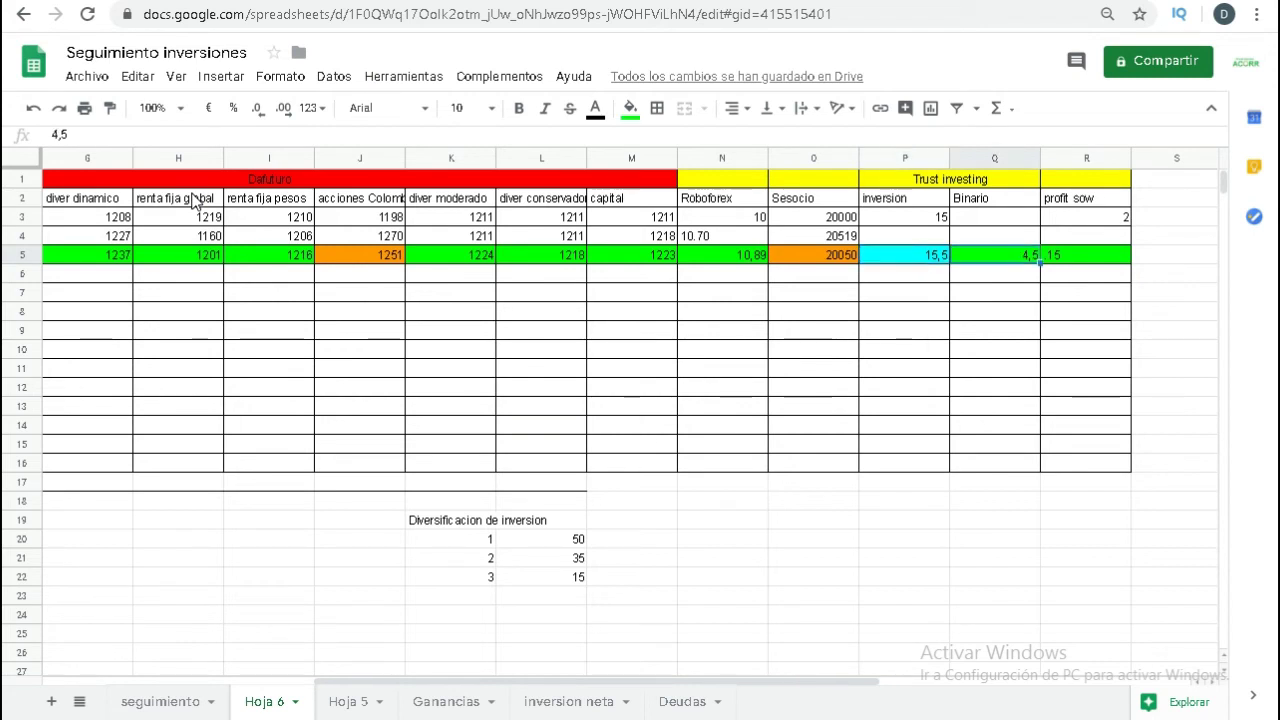
{"action": "key", "text": "Up"}
{"action": "key", "text": "Up"}
{"action": "key", "text": "Up"}
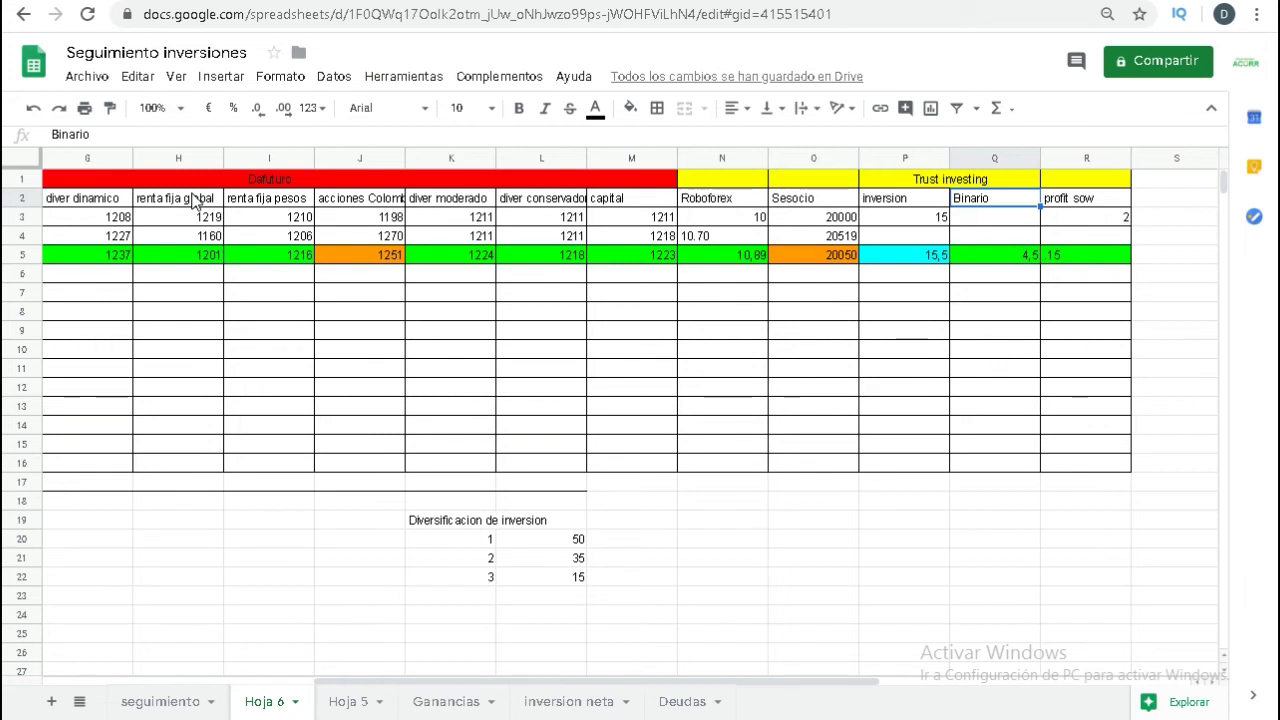
{"action": "key", "text": "Down"}
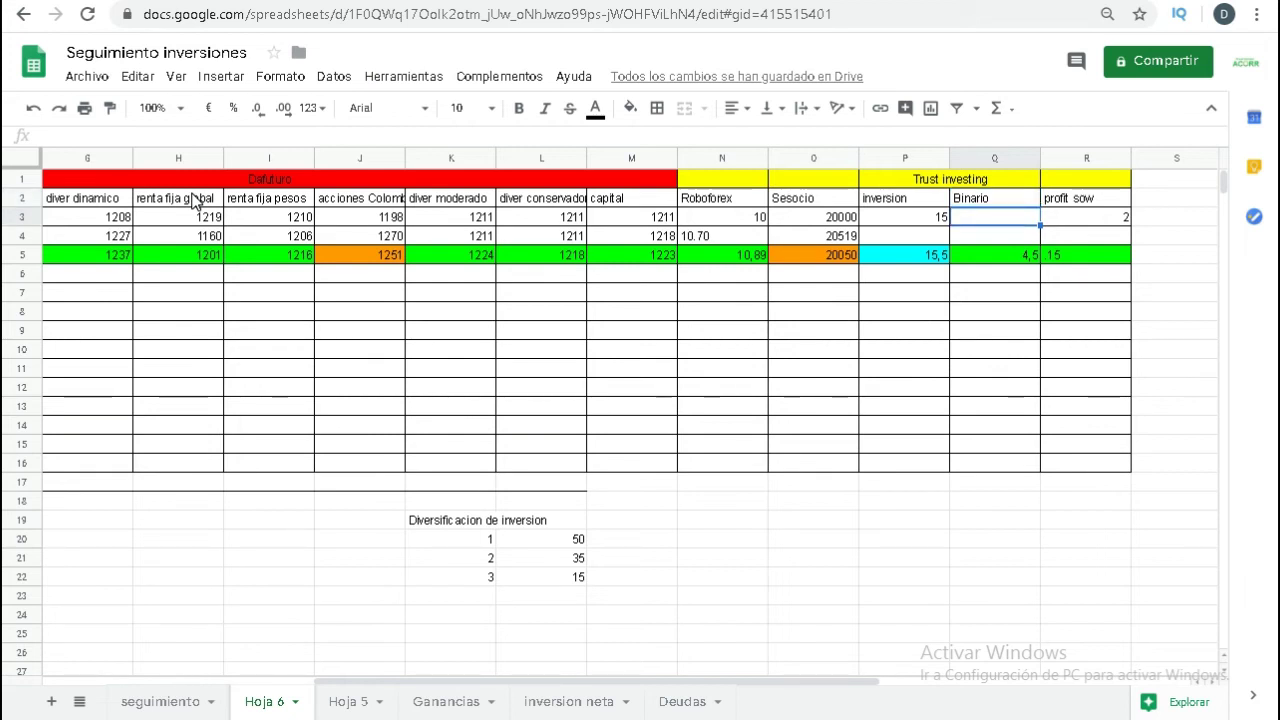
{"action": "key", "text": "Down"}
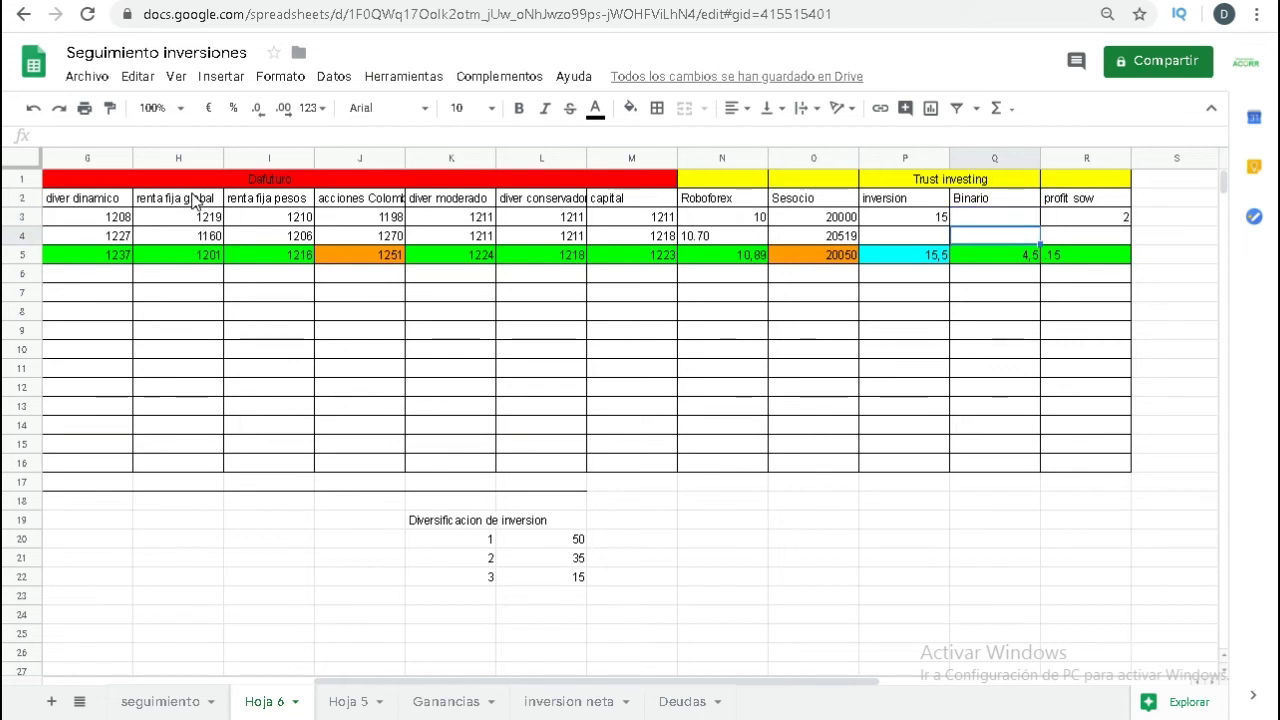
- Check the initial investment and 2019 cells in Trust investing's profit sow column
{"action": "key", "text": "Right"}
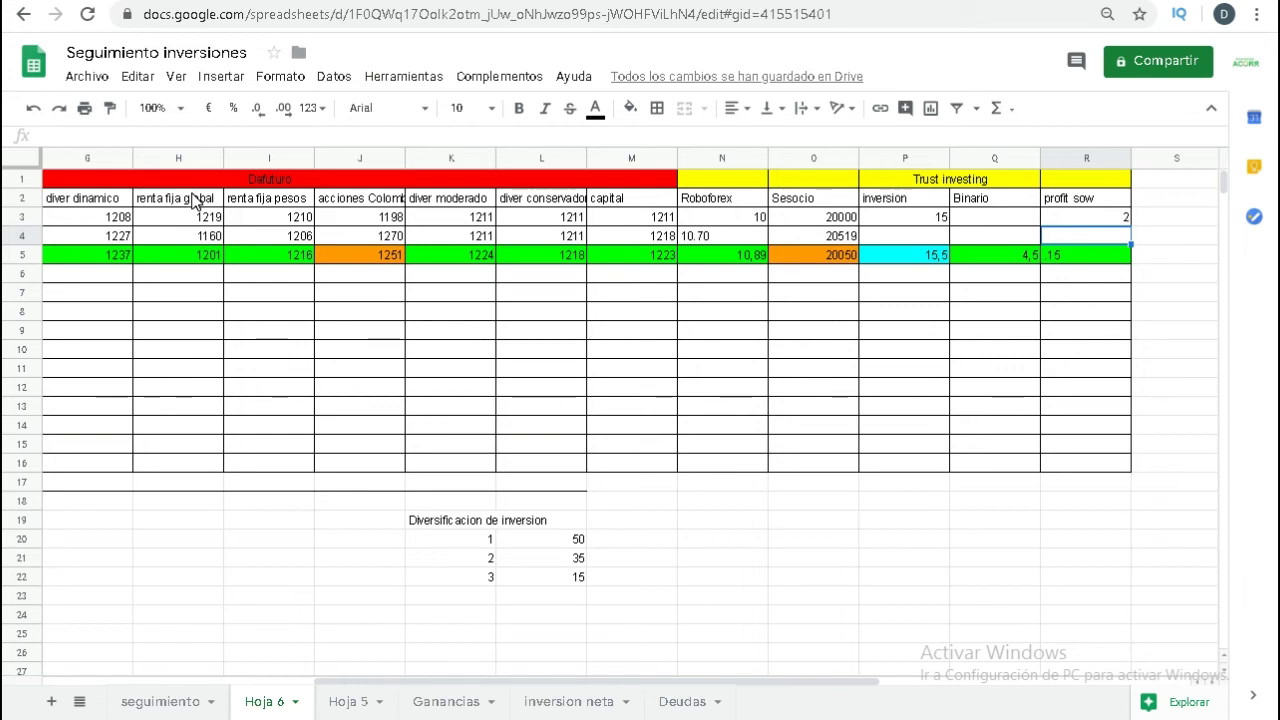
{"action": "key", "text": "Up"}
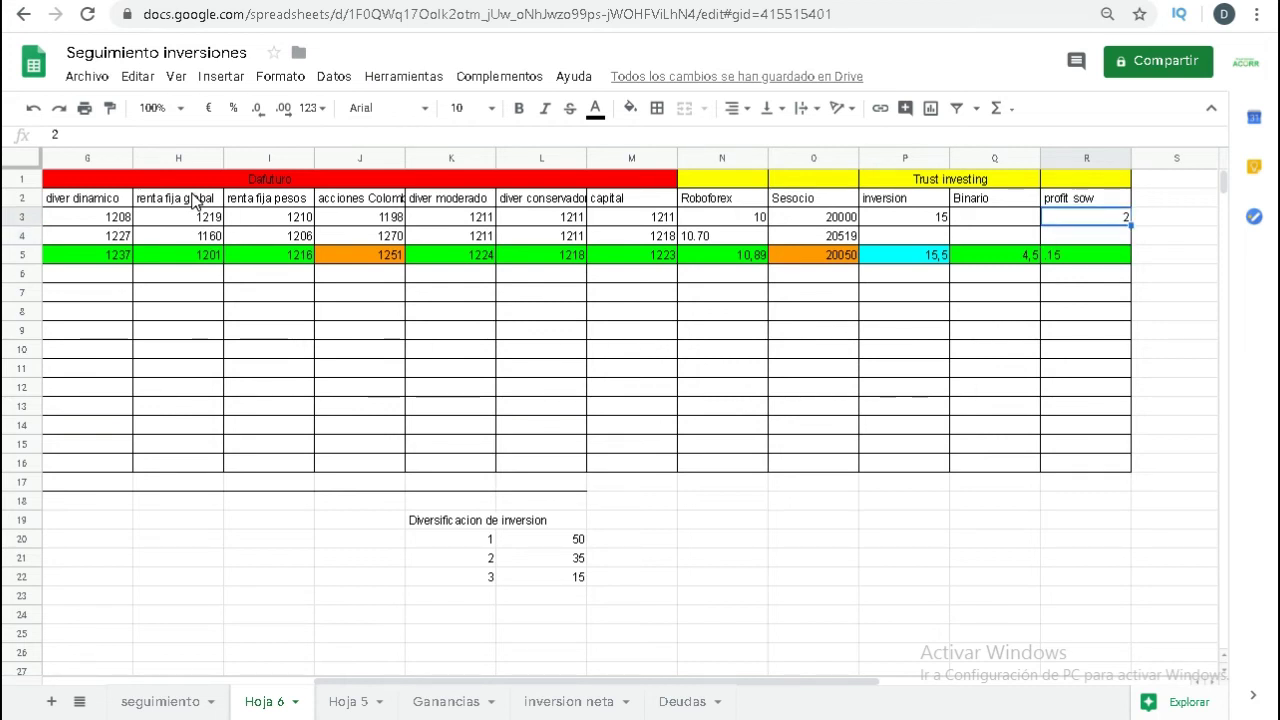
{"action": "key", "text": "Down"}
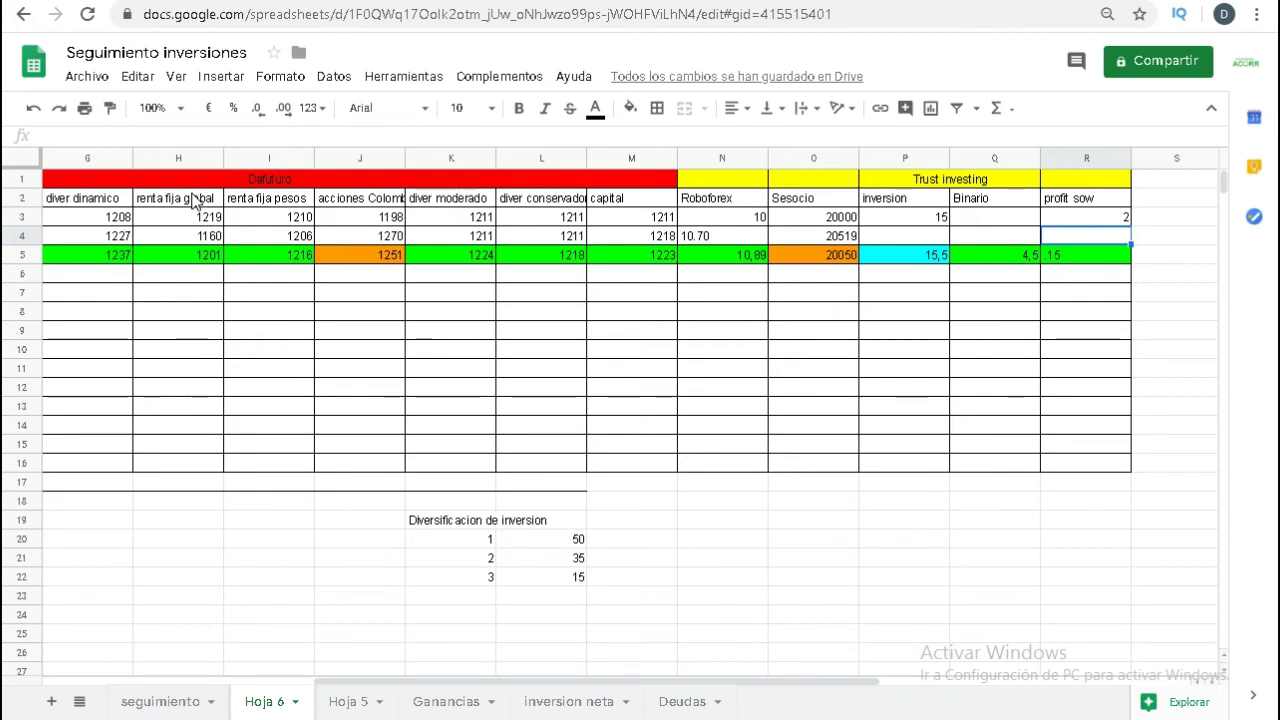
- Review the Enero row of the first-to-third place ranking table below the colour legend
{"action": "key", "text": "Left"}
{"action": "key", "text": "Left"}
{"action": "key", "text": "Left"}
{"action": "key", "text": "Left"}
{"action": "key", "text": "Left"}
{"action": "key", "text": "Left"}
{"action": "key", "text": "Left"}
{"action": "key", "text": "Left"}
{"action": "key", "text": "Left"}
{"action": "key", "text": "Left"}
{"action": "key", "text": "Left"}
{"action": "key", "text": "Left"}
{"action": "key", "text": "Left"}
{"action": "key", "text": "Left"}
{"action": "key", "text": "Left"}
{"action": "key", "text": "Left"}
{"action": "key", "text": "Left"}
{"action": "key", "text": "Down"}
{"action": "key", "text": "Down"}
{"action": "key", "text": "Down"}
{"action": "key", "text": "Down"}
{"action": "key", "text": "Down"}
{"action": "key", "text": "Down"}
{"action": "key", "text": "Down"}
{"action": "key", "text": "Down"}
{"action": "key", "text": "Down"}
{"action": "key", "text": "Down"}
{"action": "key", "text": "Down"}
{"action": "key", "text": "Down"}
{"action": "key", "text": "Down"}
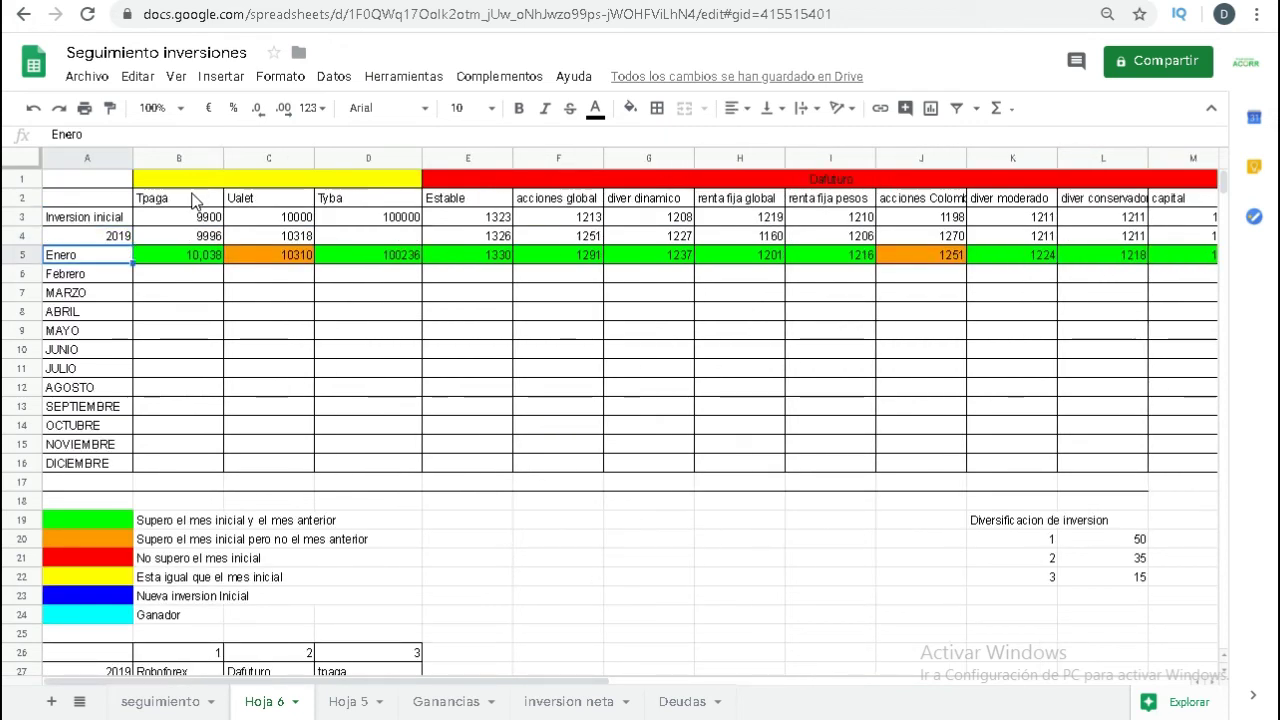
{"action": "key", "text": "Down"}
{"action": "key", "text": "Down"}
{"action": "key", "text": "Down"}
{"action": "key", "text": "Down"}
{"action": "key", "text": "Down"}
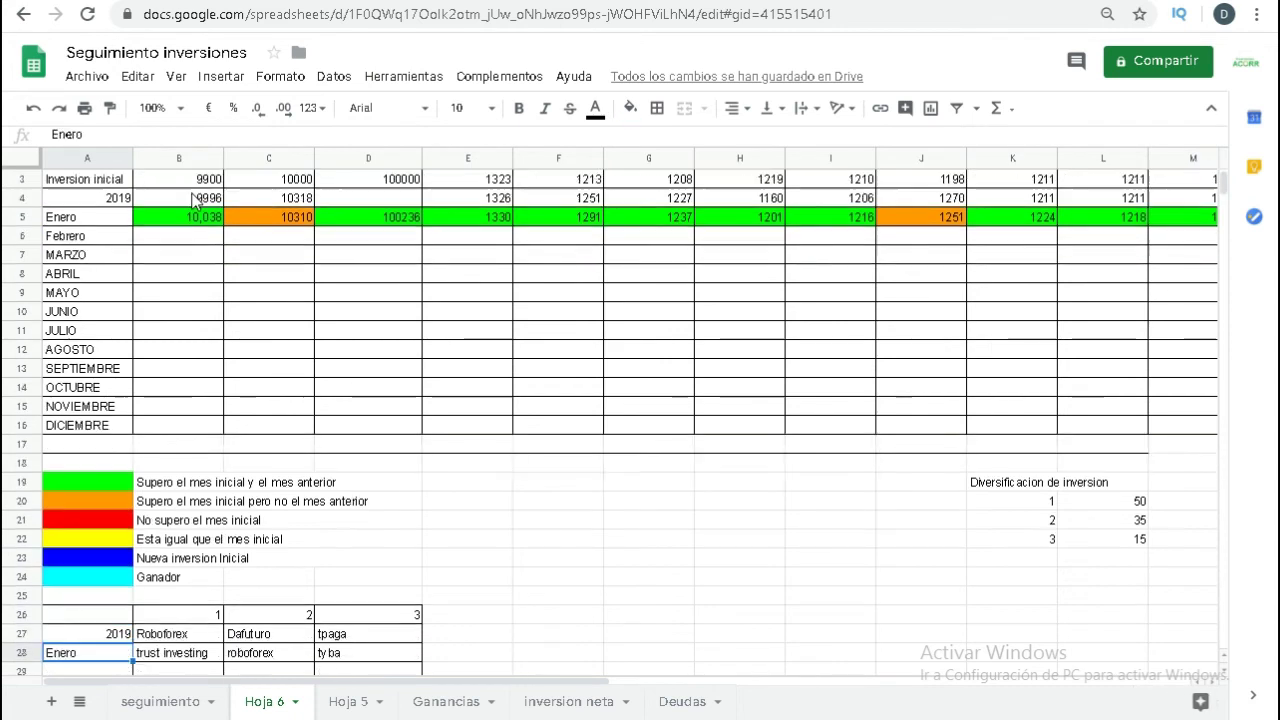
{"action": "key", "text": "Right"}
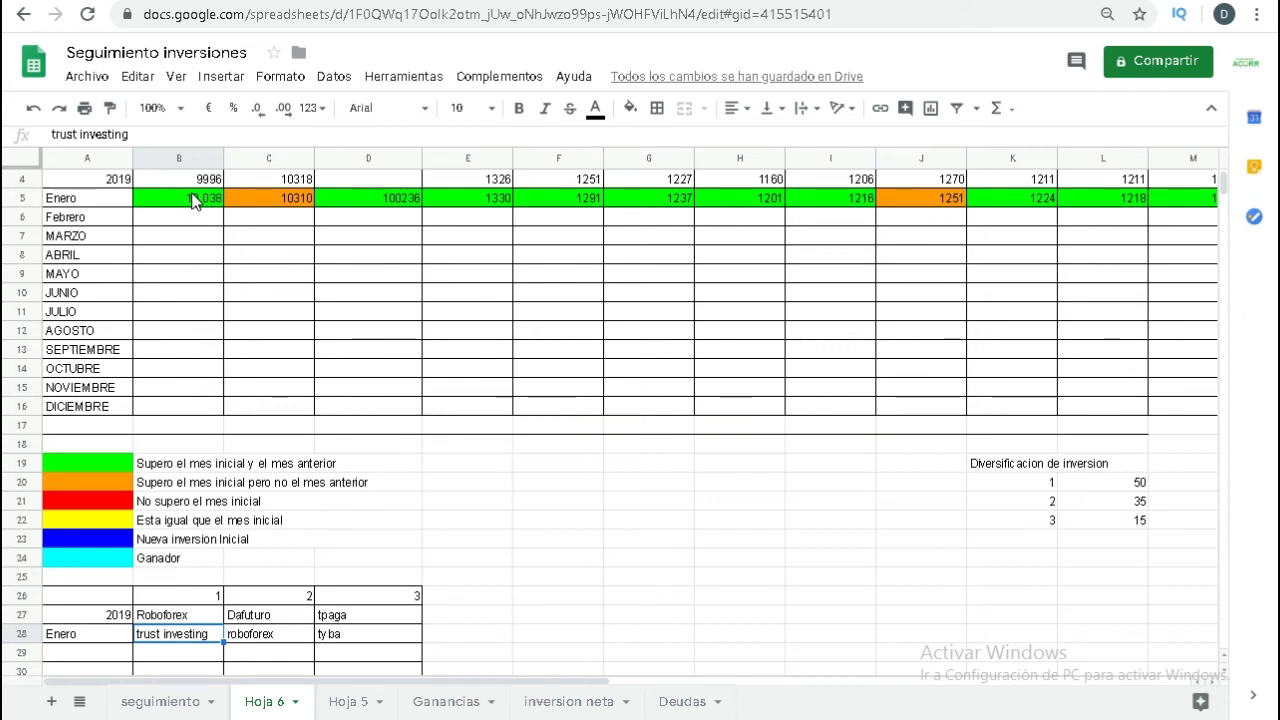
{"action": "key", "text": "Right"}
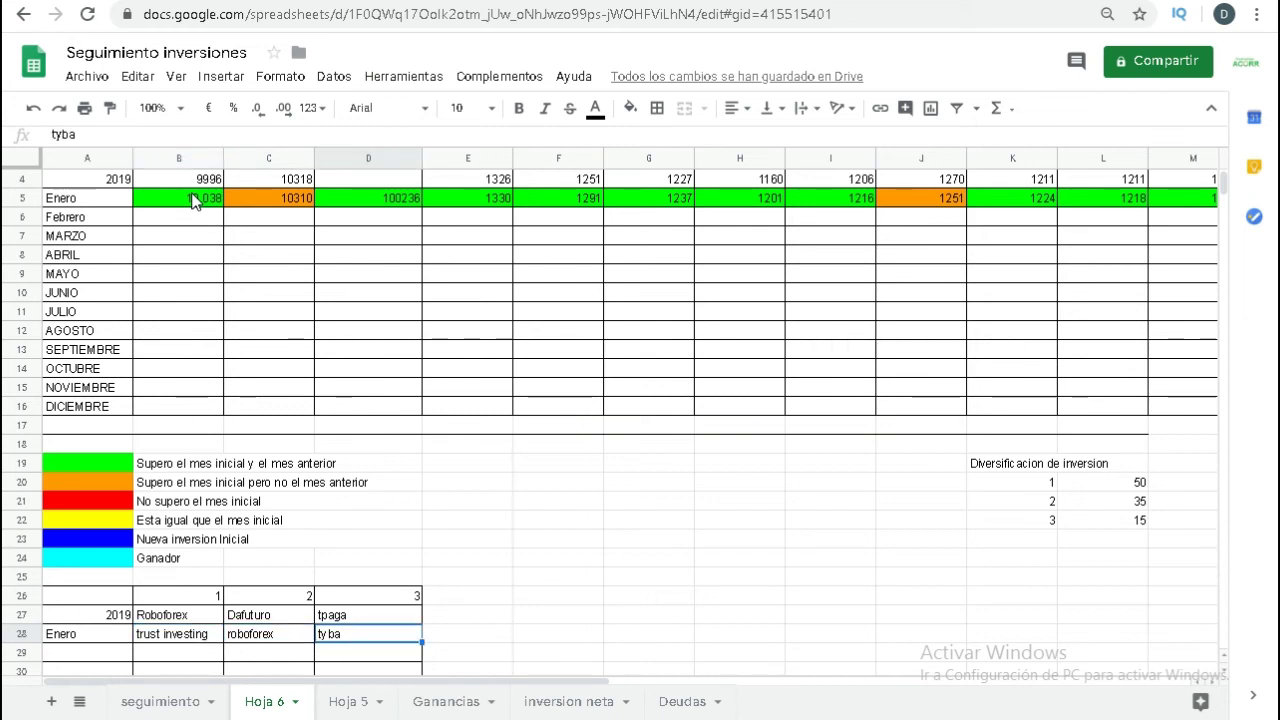
- Examine the Diversificacion de inversion table and the share assigned to each of its three ranking places
{"action": "key", "text": "Right"}
{"action": "key", "text": "Right"}
{"action": "key", "text": "Right"}
{"action": "key", "text": "Right"}
{"action": "key", "text": "Right"}
{"action": "key", "text": "Right"}
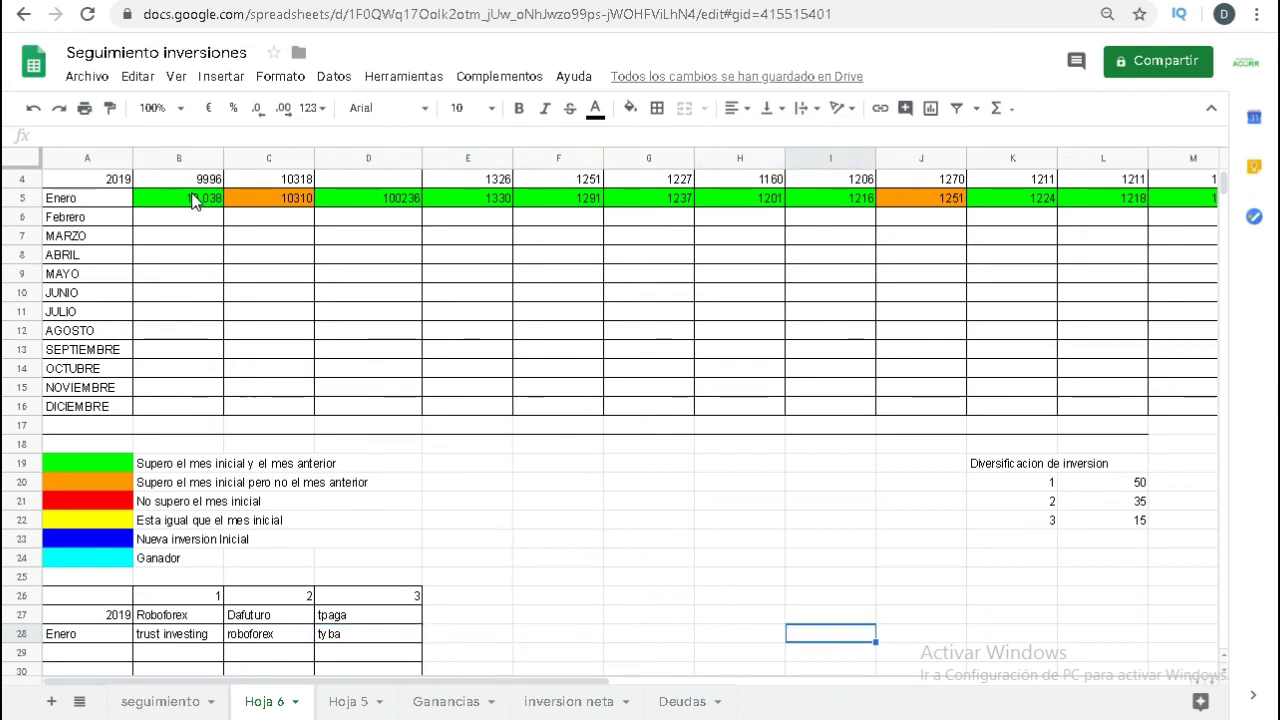
{"action": "key", "text": "Right"}
{"action": "key", "text": "Right"}
{"action": "key", "text": "Right"}
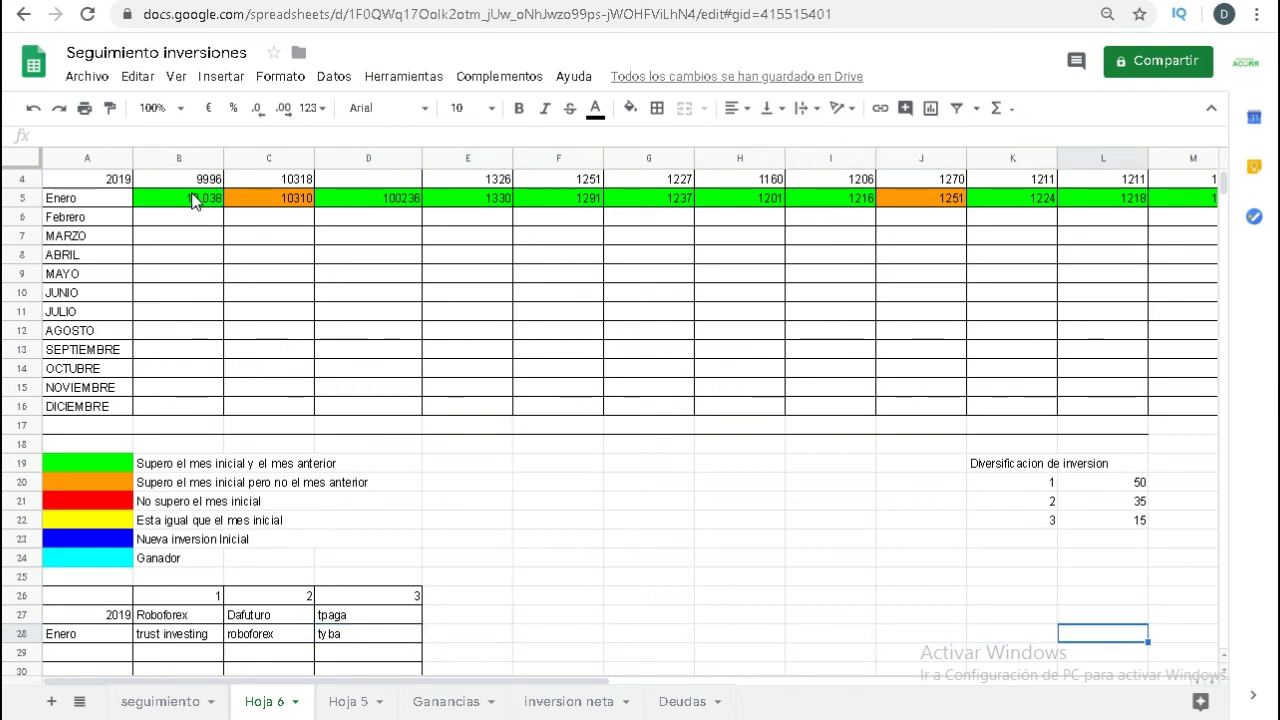
{"action": "key", "text": "Right"}
{"action": "key", "text": "Left"}
{"action": "key", "text": "Left"}
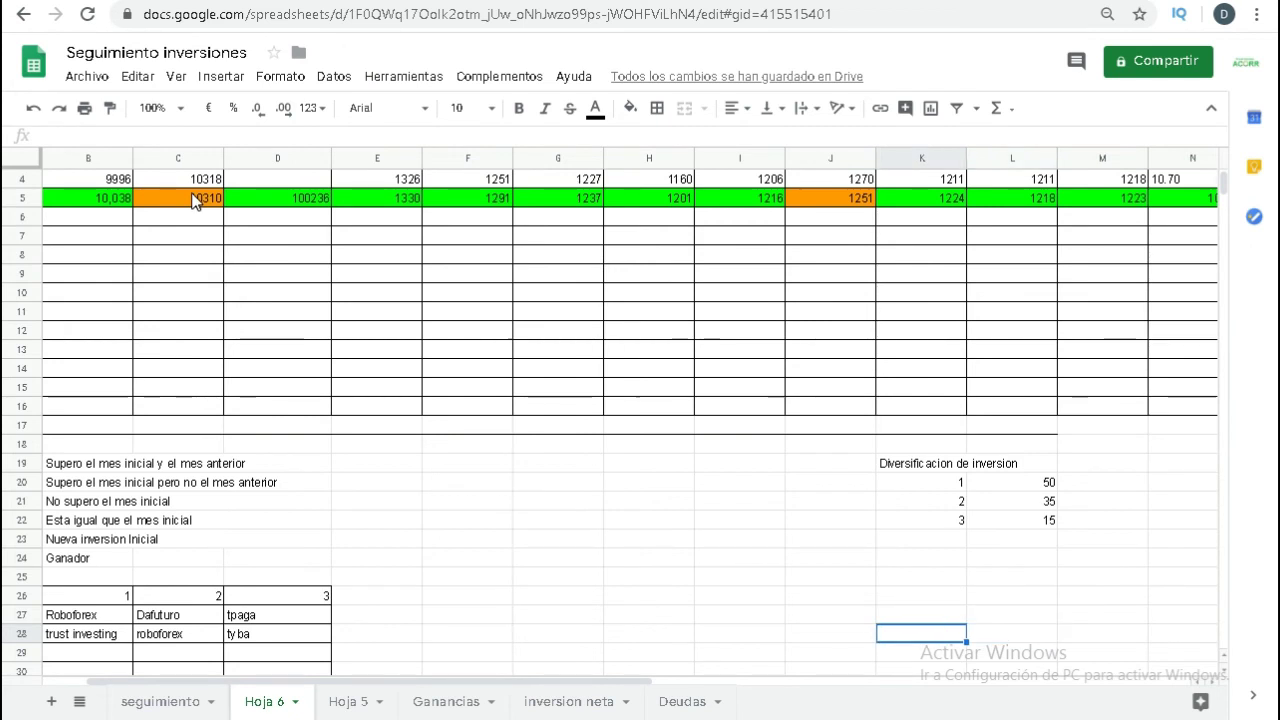
{"action": "key", "text": "Up"}
{"action": "key", "text": "Up"}
{"action": "key", "text": "Up"}
{"action": "key", "text": "Up"}
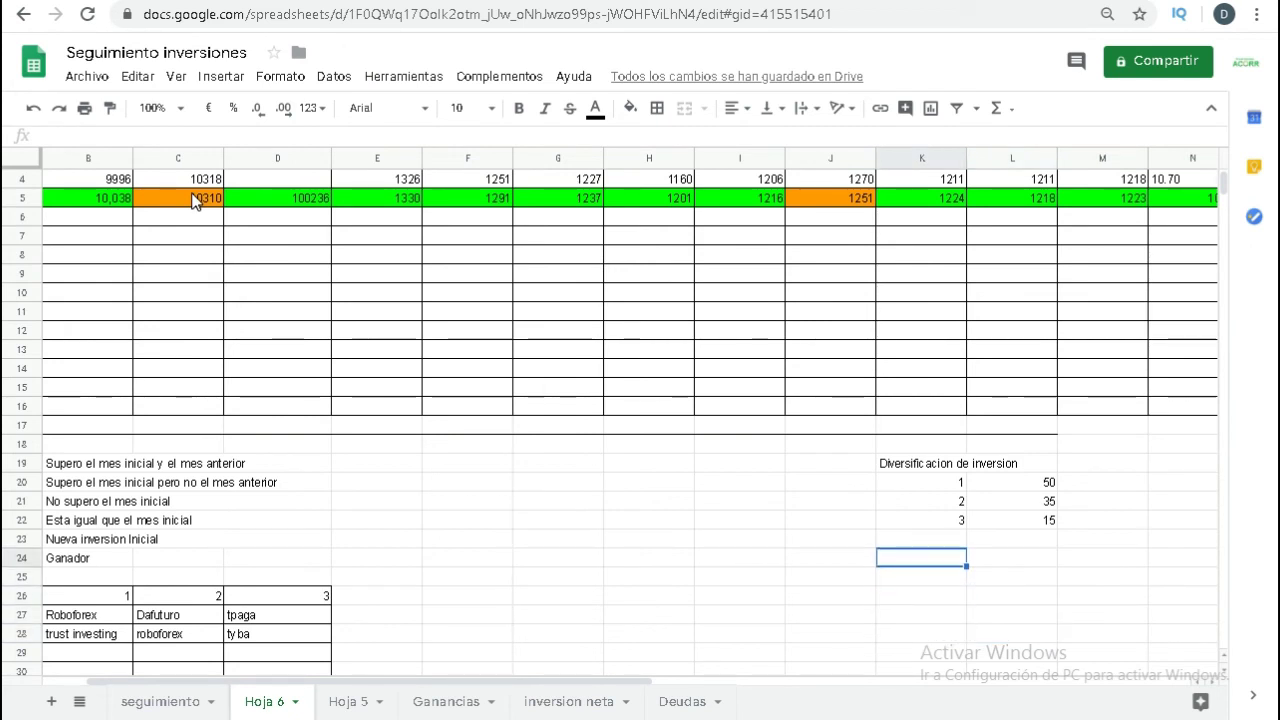
{"action": "key", "text": "Up"}
{"action": "key", "text": "Up"}
{"action": "key", "text": "Up"}
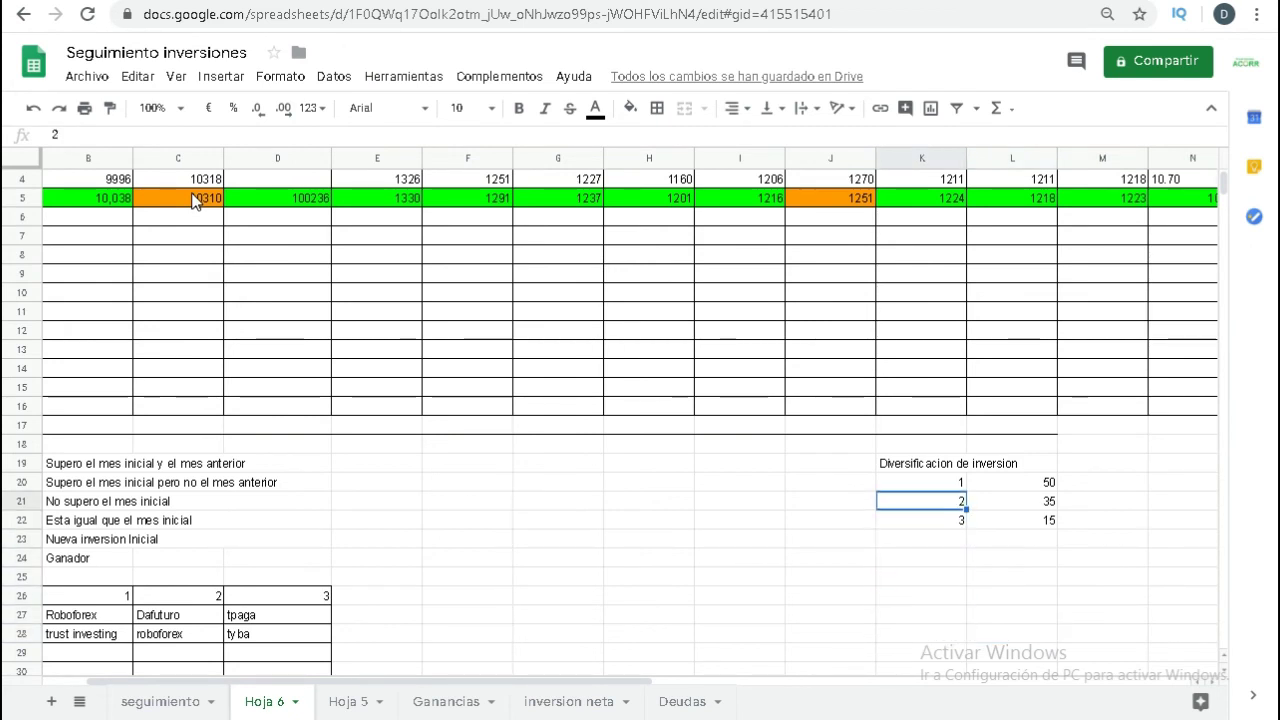
{"action": "key", "text": "Up"}
{"action": "key", "text": "Right"}
{"action": "key", "text": "Left"}
{"action": "key", "text": "Left"}
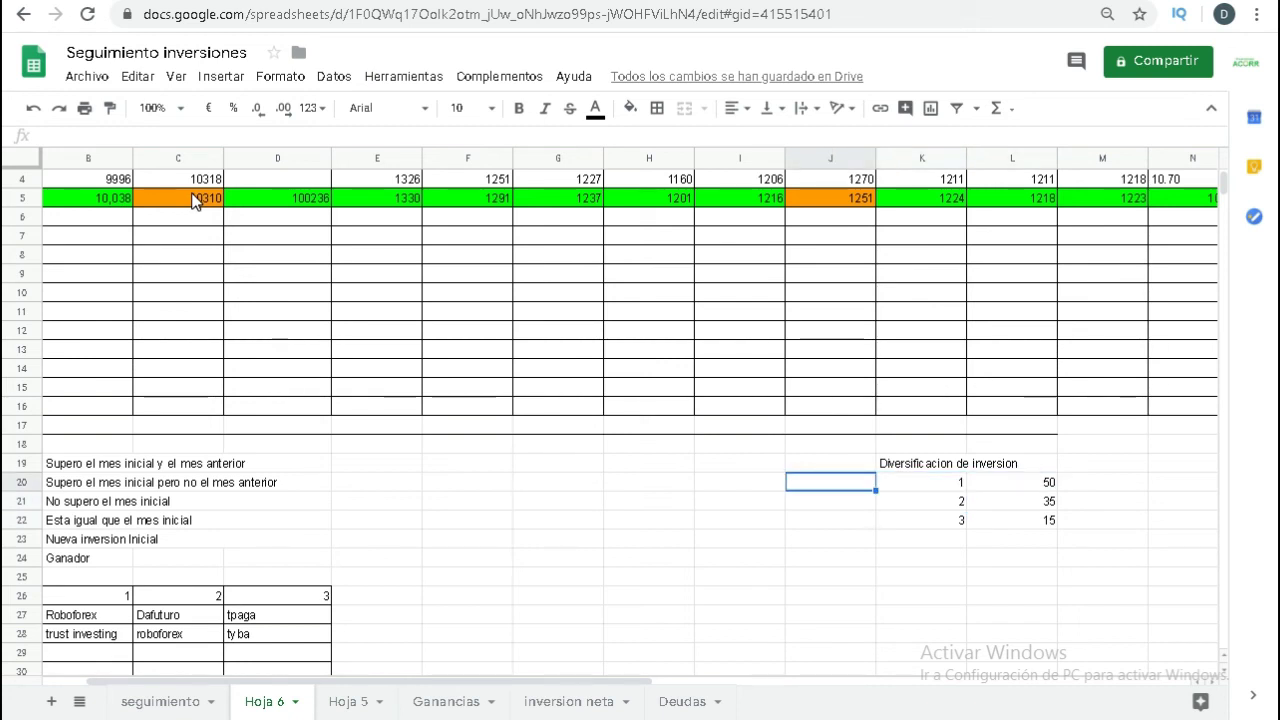
{"action": "key", "text": "Right"}
{"action": "key", "text": "Down"}
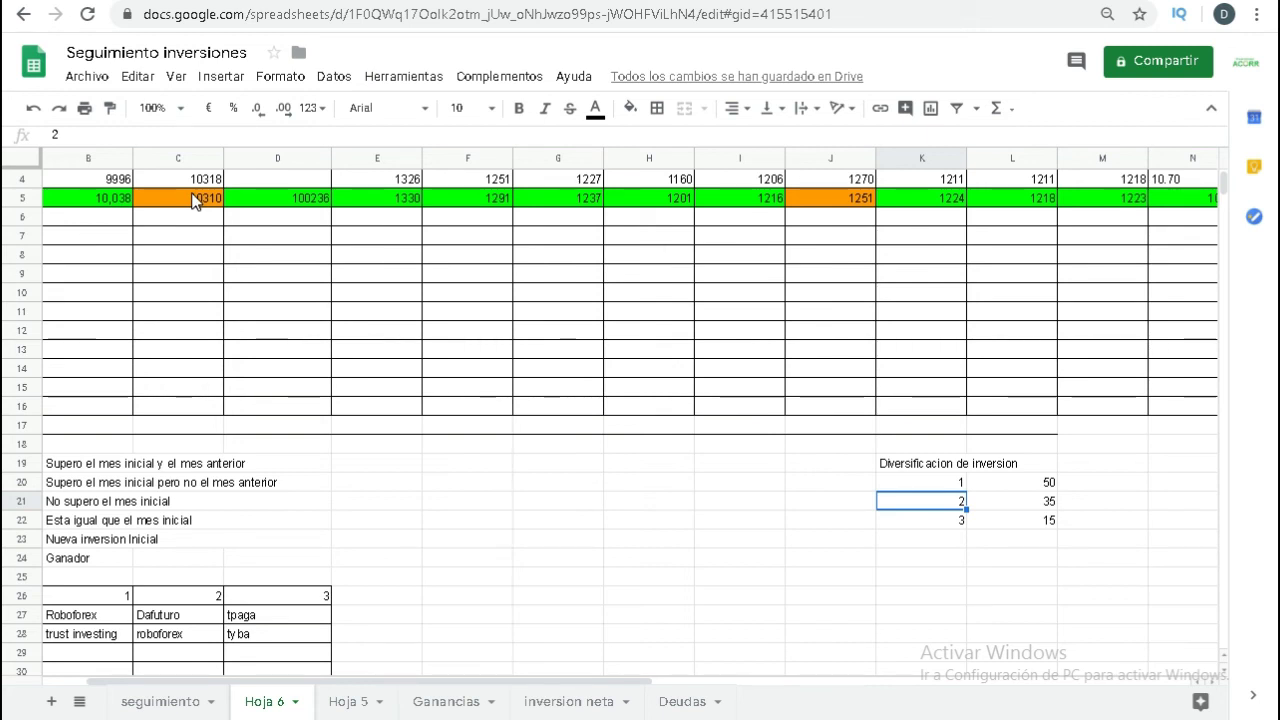
- Return to the Dafuturo heading in row 1 of the sheet, and switch to the acorrinversiones Instagram profile
{"action": "key", "text": "Up"}
{"action": "key", "text": "Up"}
{"action": "key", "text": "Up"}
{"action": "key", "text": "Up"}
{"action": "key", "text": "Up"}
{"action": "key", "text": "Up"}
{"action": "key", "text": "Up"}
{"action": "key", "text": "Up"}
{"action": "key", "text": "Up"}
{"action": "key", "text": "Up"}
{"action": "key", "text": "Up"}
{"action": "key", "text": "Up"}
{"action": "key", "text": "Up"}
{"action": "key", "text": "Up"}
{"action": "key", "text": "Up"}
{"action": "key", "text": "Up"}
{"action": "key", "text": "Up"}
{"action": "key", "text": "Up"}
{"action": "key", "text": "Up"}
{"action": "key", "text": "Up"}
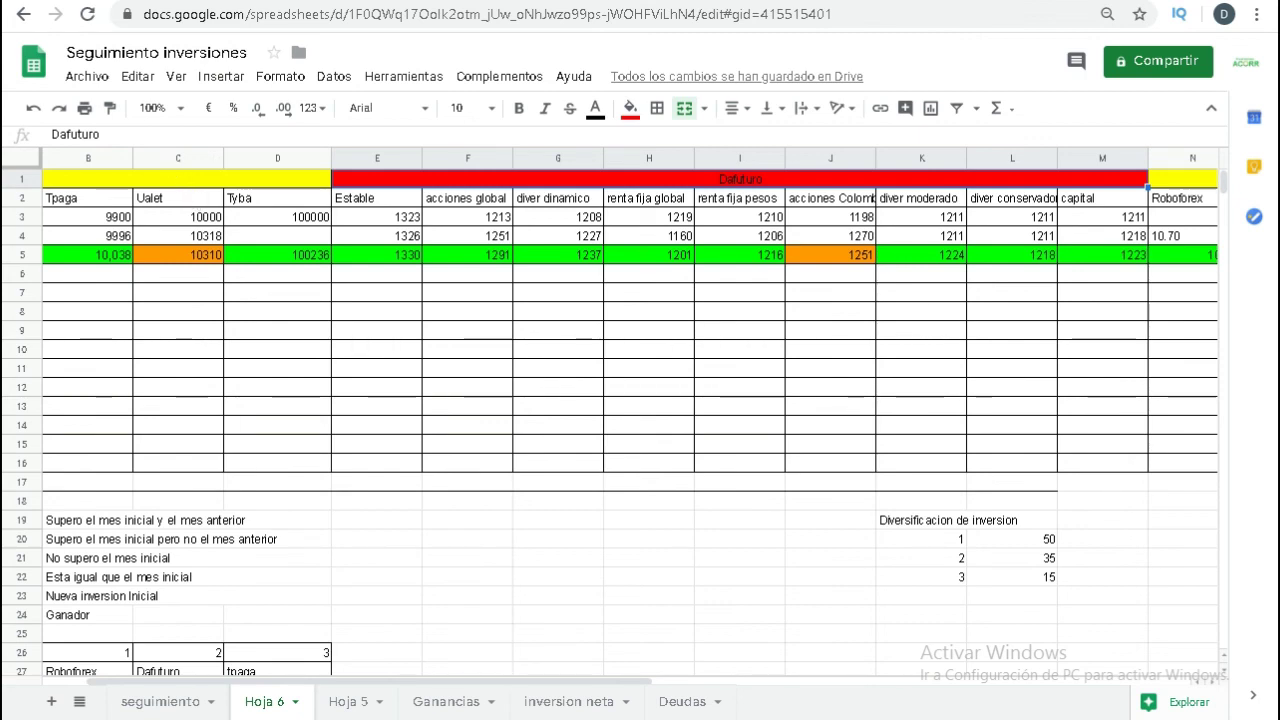
{"action": "key", "text": "ctrl+Tab"}
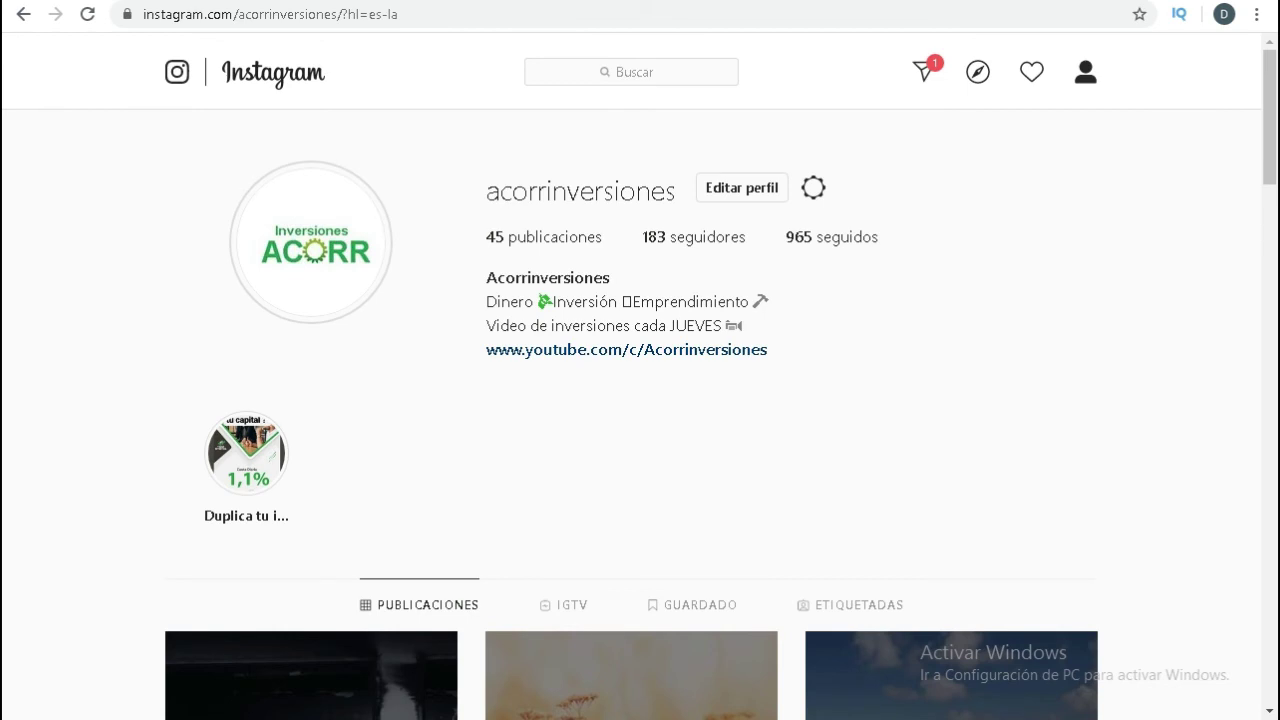